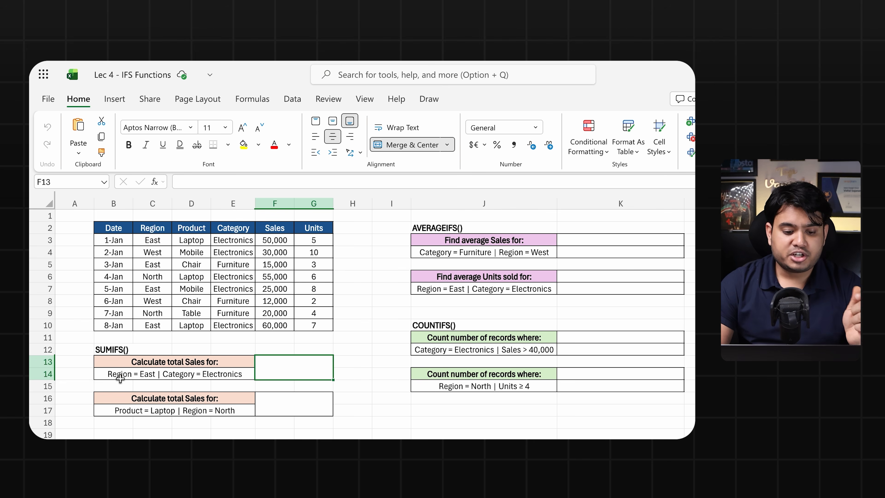
{"action": "left_click", "coordinate": [157, 239]}
{"action": "left_click_drag", "start_coordinate": [157, 240], "coordinate": [155, 325]}
{"action": "left_click", "coordinate": [233, 374]}
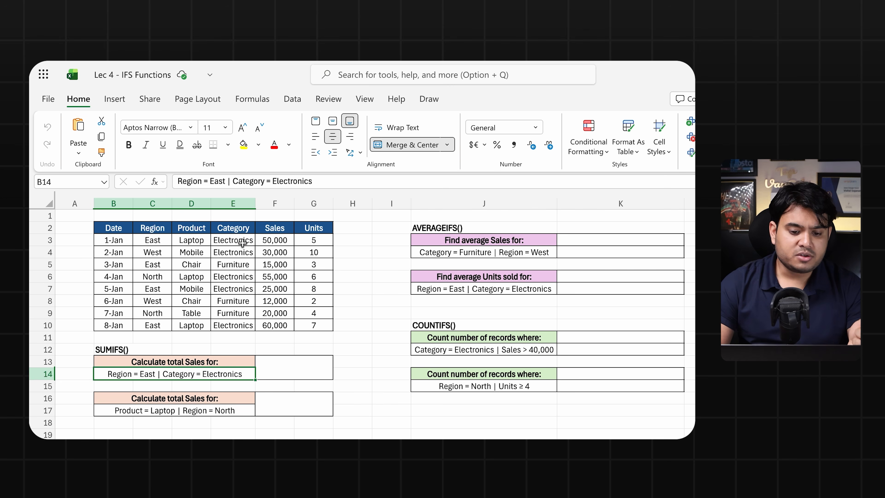
{"action": "left_click", "coordinate": [232, 227]}
{"action": "left_click_drag", "start_coordinate": [234, 241], "coordinate": [232, 254]}
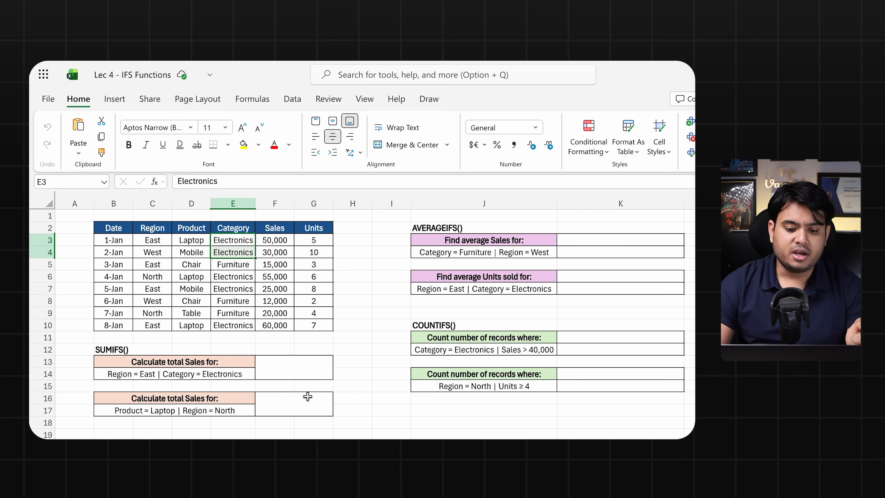
Start a SUMIFS formula in merged cell F13 with the Sales values F3:F10 as the sum range.
{"action": "left_click", "coordinate": [296, 366]}
{"action": "type", "text": "=s"}
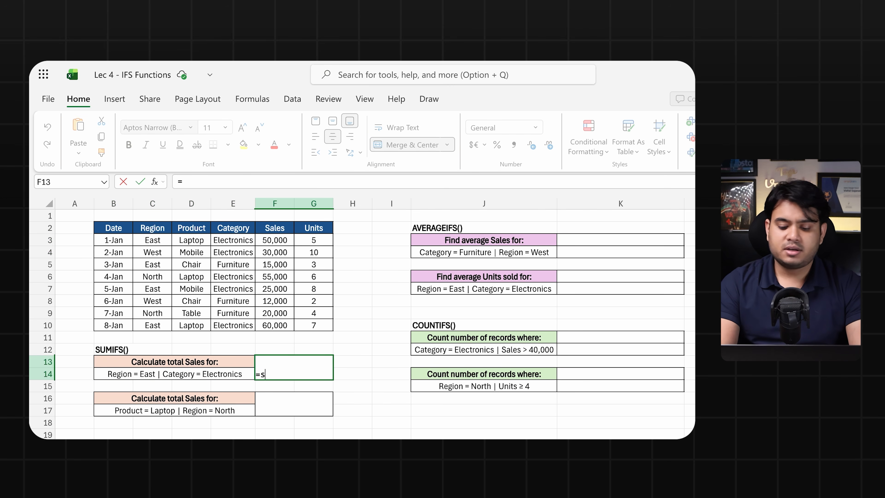
{"action": "type", "text": "umifs"}
{"action": "key", "text": "Tab"}
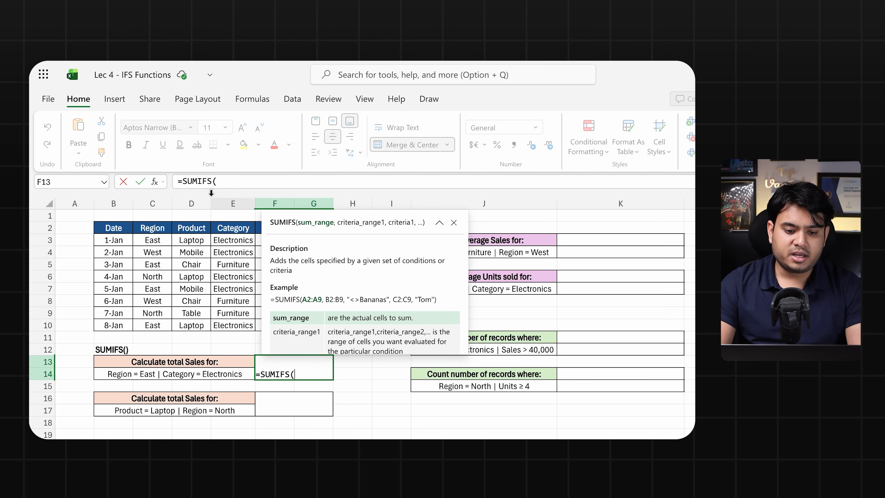
{"action": "left_click", "coordinate": [453, 222]}
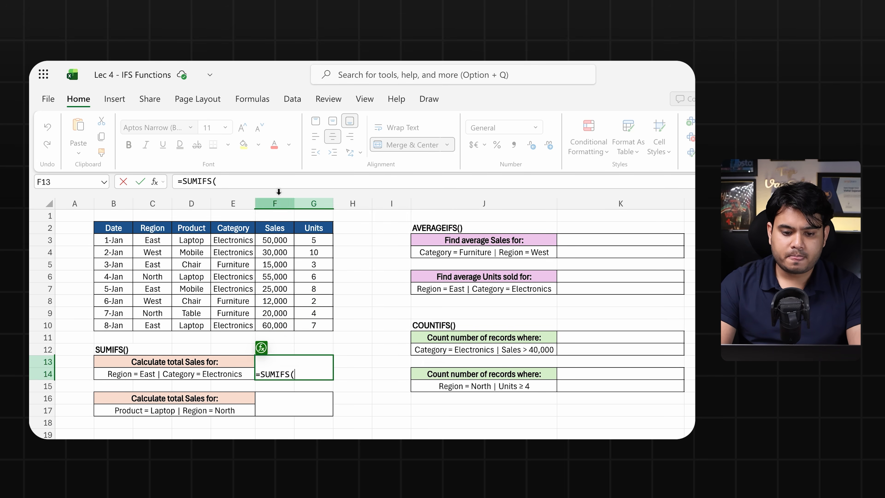
{"action": "left_click", "coordinate": [232, 179]}
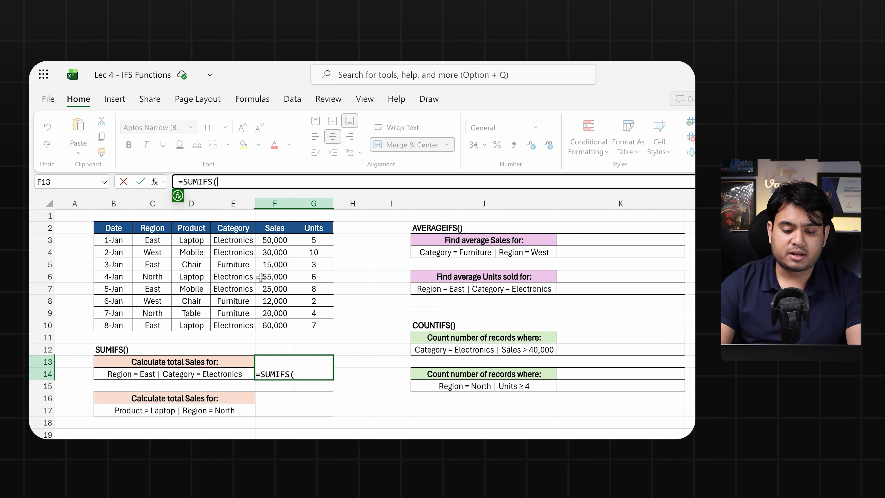
{"action": "left_click_drag", "start_coordinate": [276, 240], "coordinate": [278, 319]}
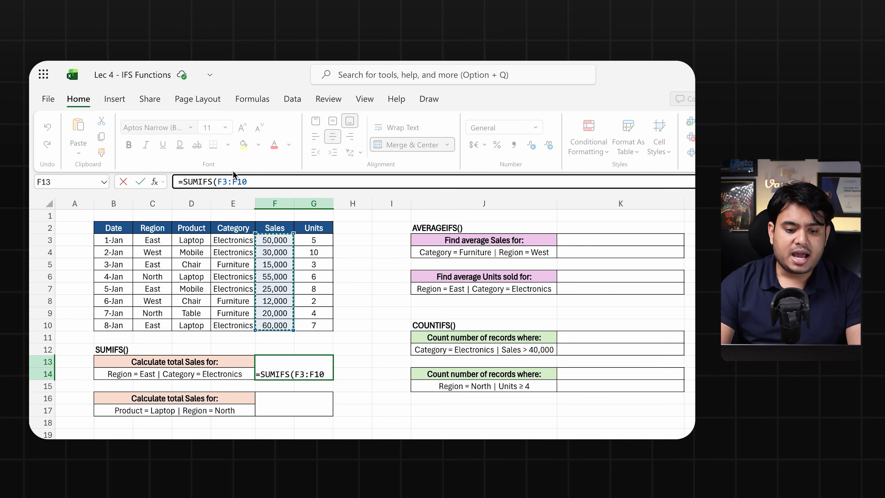
Make the formula's sum range absolute as $F$3:$F$10 and end the argument with a comma.
{"action": "left_click", "coordinate": [217, 182]}
{"action": "type", "text": "$"}
{"action": "key", "text": "Right"}
{"action": "type", "text": "$"}
{"action": "left_click", "coordinate": [242, 181]}
{"action": "type", "text": "$"}
{"action": "key", "text": "Right"}
{"action": "type", "text": "$"}
{"action": "left_click", "coordinate": [278, 182]}
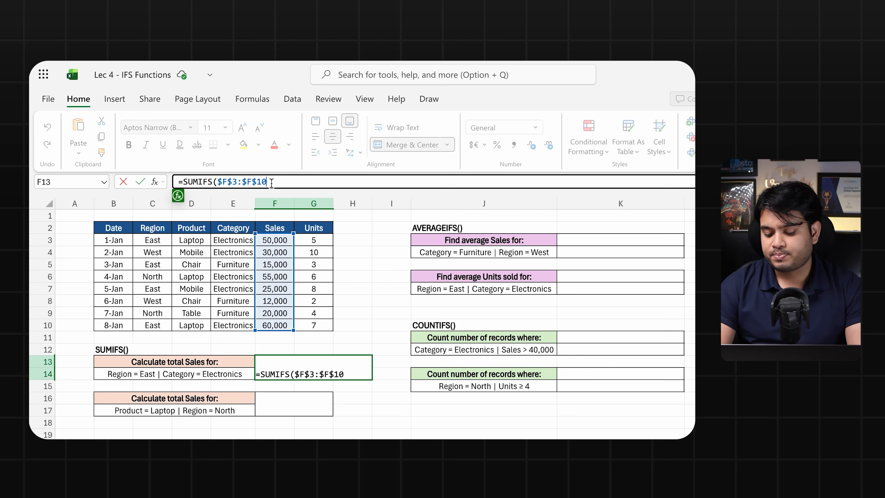
{"action": "type", "text": ","}
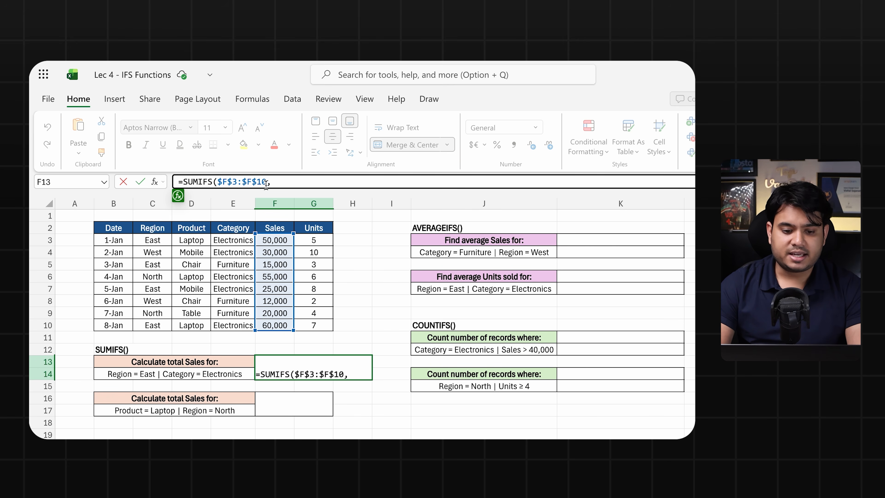
Add the Region values as absolute criteria range $C$3:$C$10 with the criterion "East".
{"action": "left_click", "coordinate": [176, 196]}
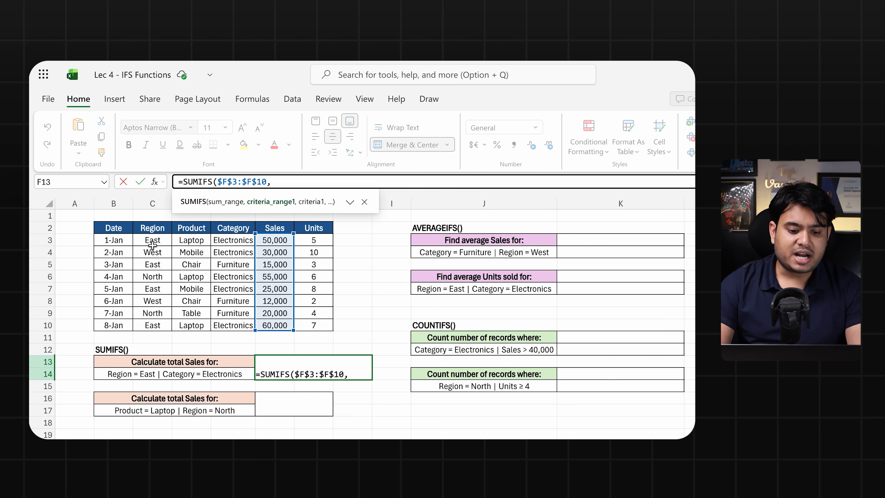
{"action": "left_click_drag", "start_coordinate": [151, 240], "coordinate": [152, 326]}
{"action": "left_click", "coordinate": [271, 181]}
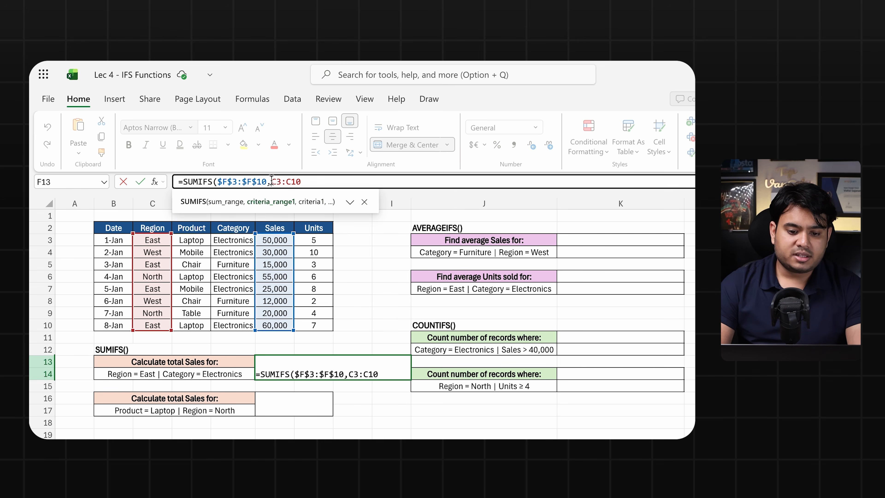
{"action": "key", "text": "F4"}
{"action": "type", "text": ","}
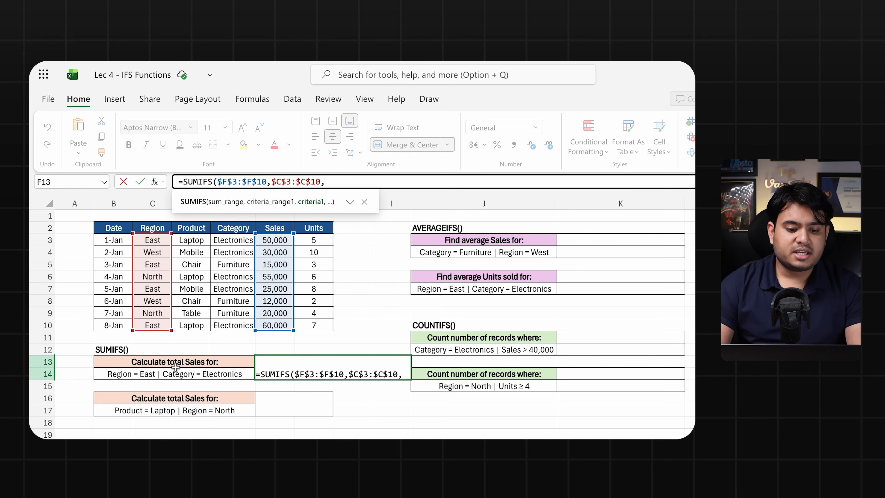
{"action": "type", "text": "\""}
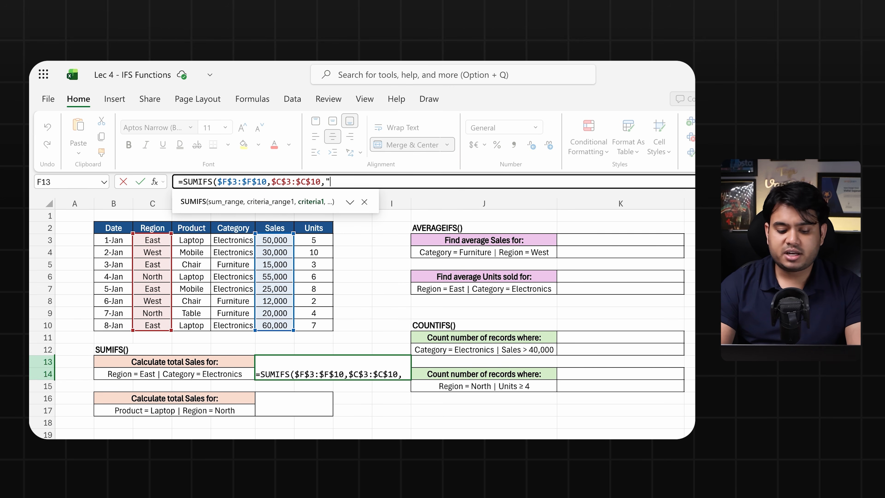
{"action": "type", "text": "E"}
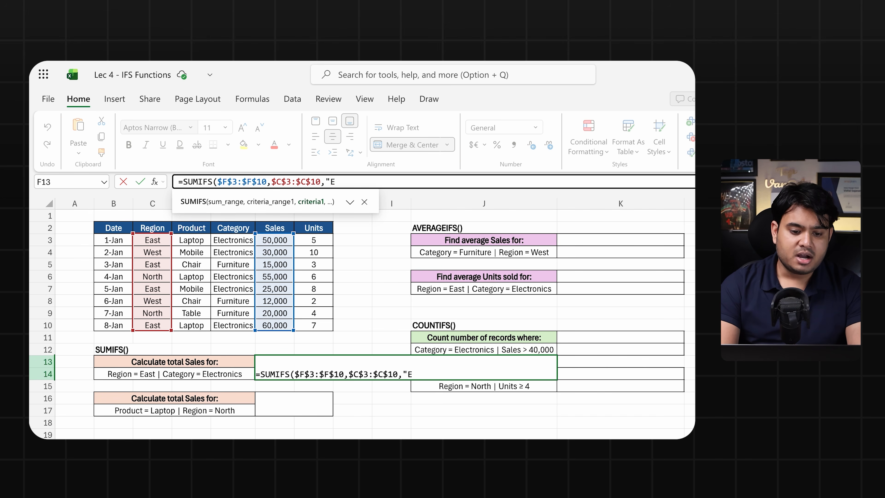
{"action": "type", "text": "ast\","}
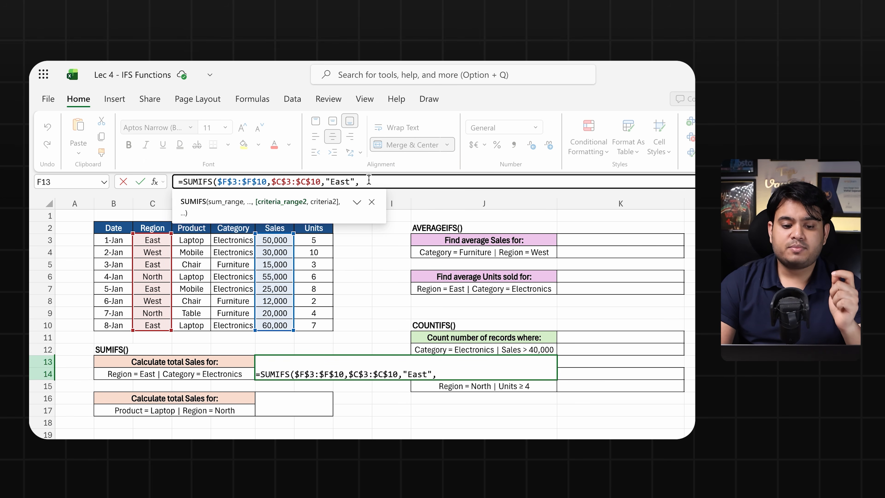
Add the Category range $E$3:$E$10 with the criterion "Electronics" and complete the SUMIFS formula in F13.
{"action": "left_click_drag", "start_coordinate": [233, 237], "coordinate": [233, 325]}
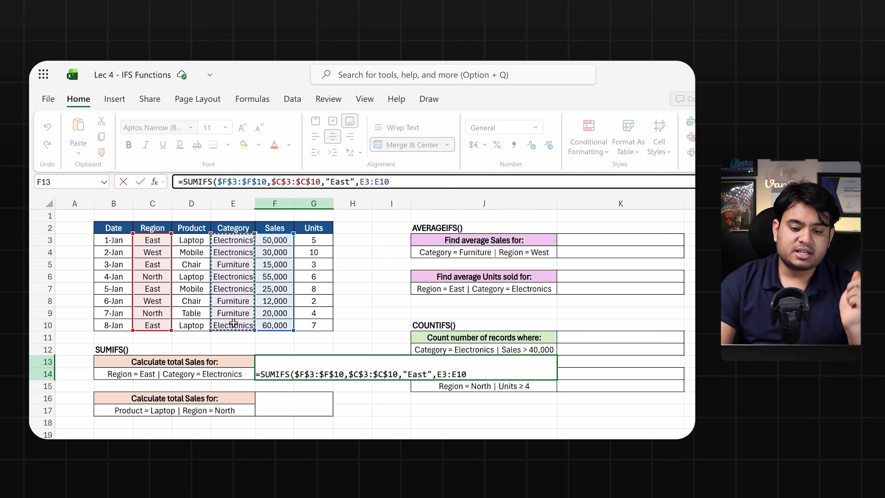
{"action": "left_click", "coordinate": [361, 182]}
{"action": "key", "text": "F4"}
{"action": "type", "text": ","}
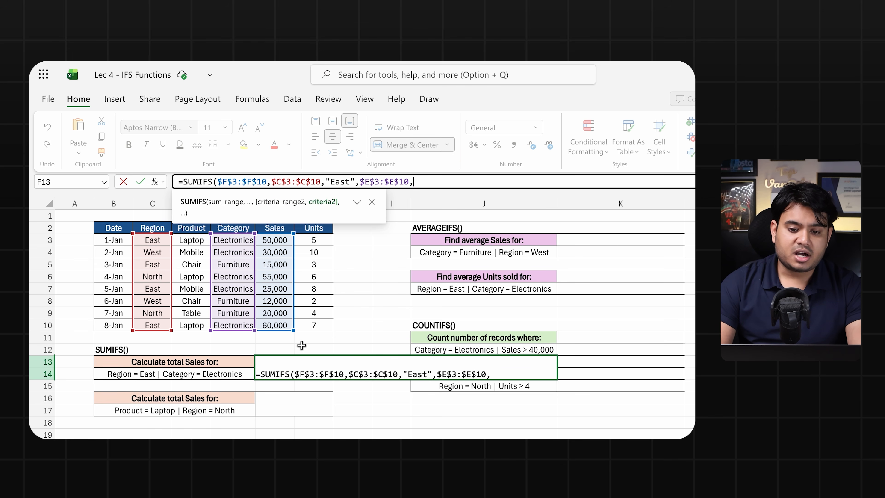
{"action": "type", "text": "\"E"}
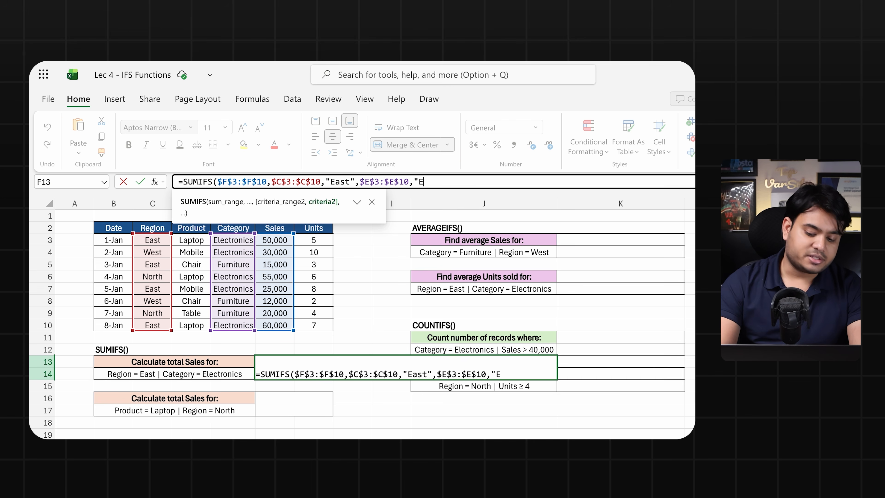
{"action": "type", "text": "lectronics\")"}
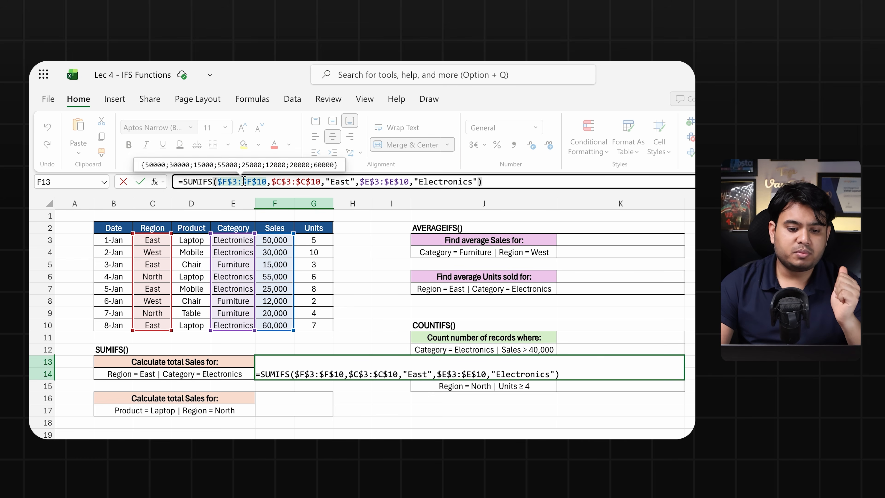
{"action": "mouse_move", "coordinate": [286, 184]}
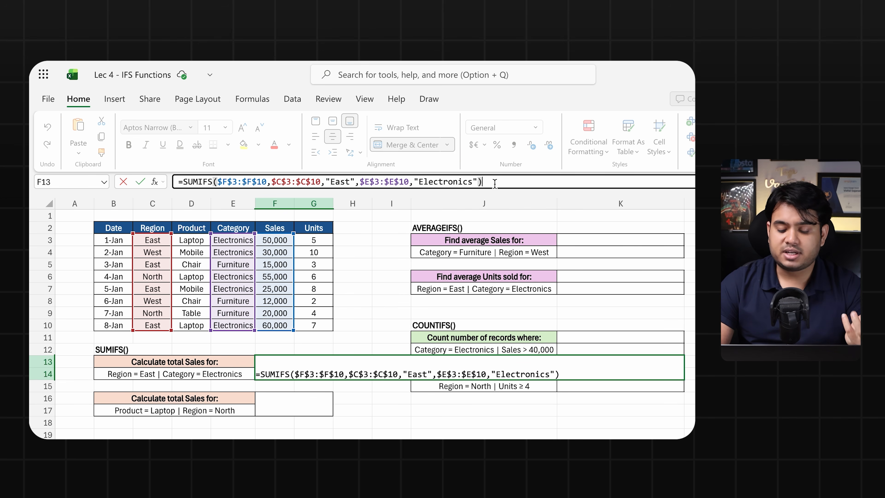
{"action": "key", "text": "Return"}
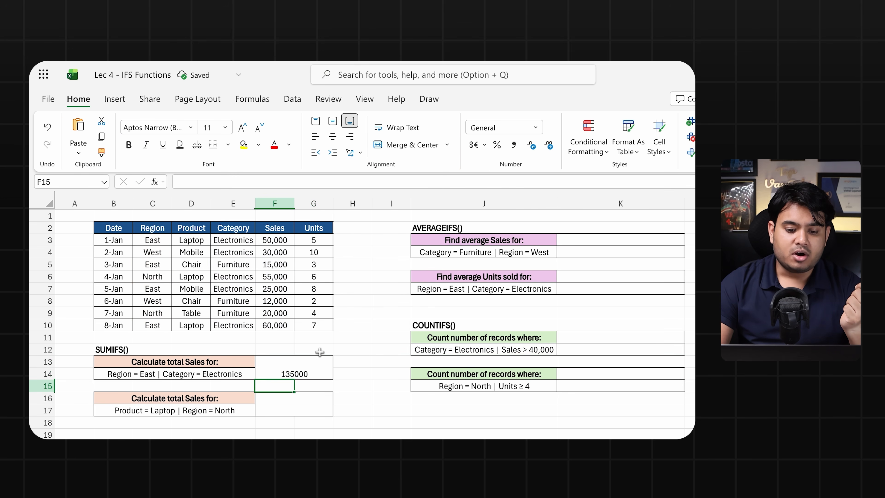
Middle-align the total sales result vertically in merged cell F13.
{"action": "left_click", "coordinate": [306, 371]}
{"action": "left_click", "coordinate": [334, 121]}
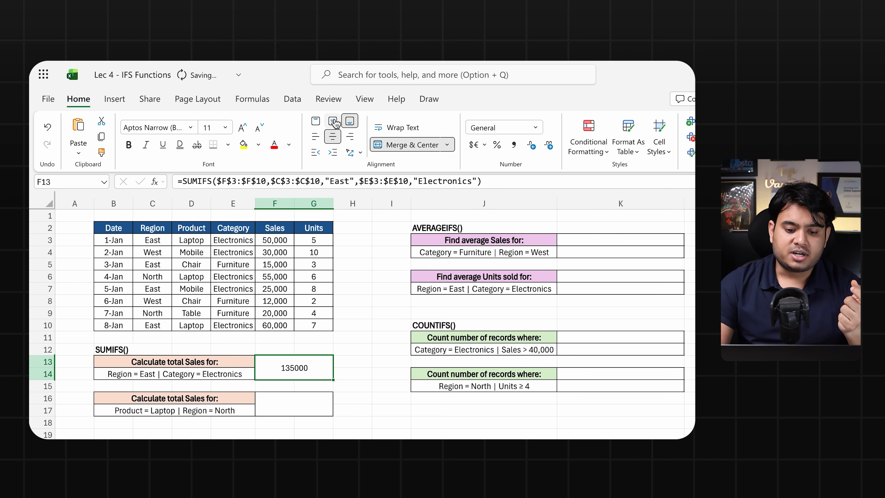
{"action": "left_click", "coordinate": [356, 385]}
{"action": "left_click", "coordinate": [291, 372]}
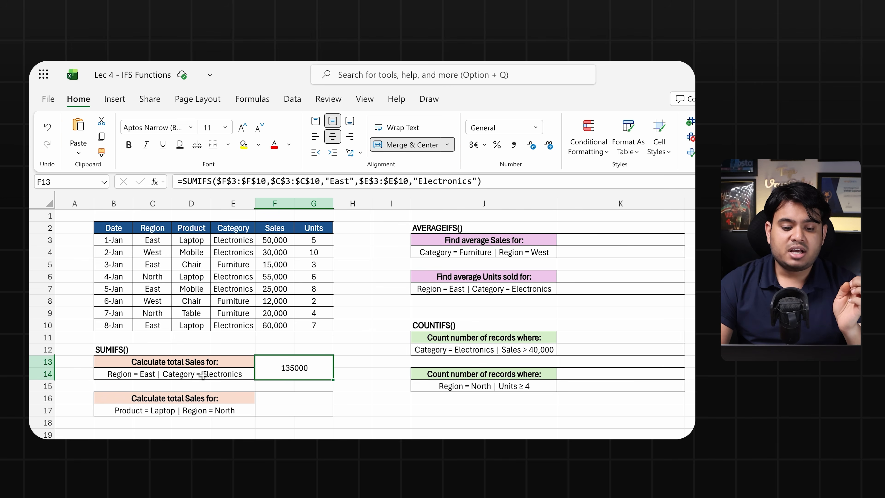
{"action": "left_click", "coordinate": [297, 409]}
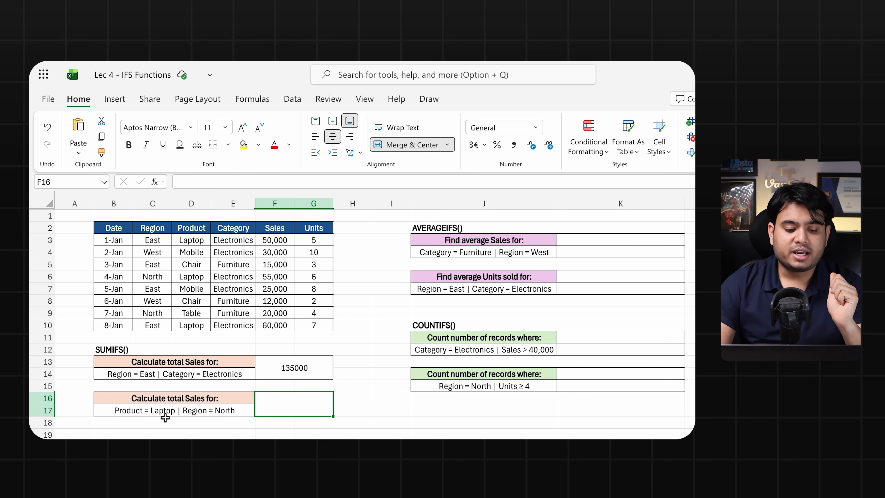
{"action": "left_click", "coordinate": [129, 383]}
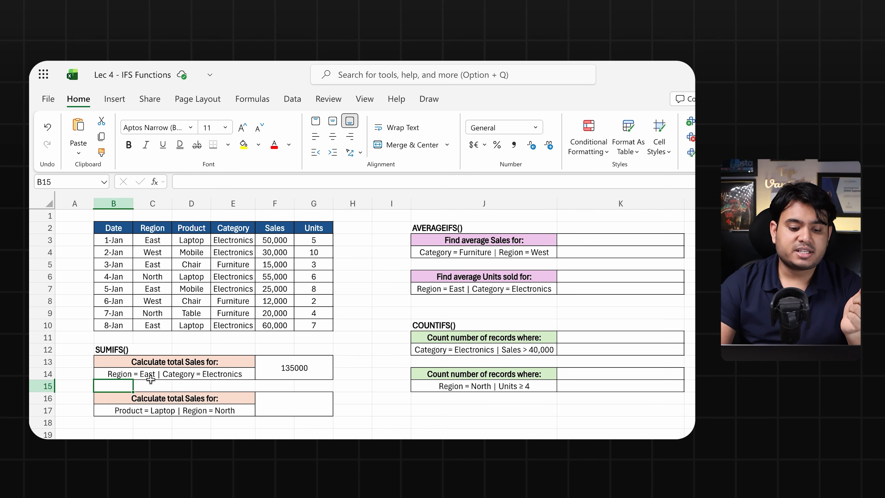
{"action": "left_click", "coordinate": [126, 420]}
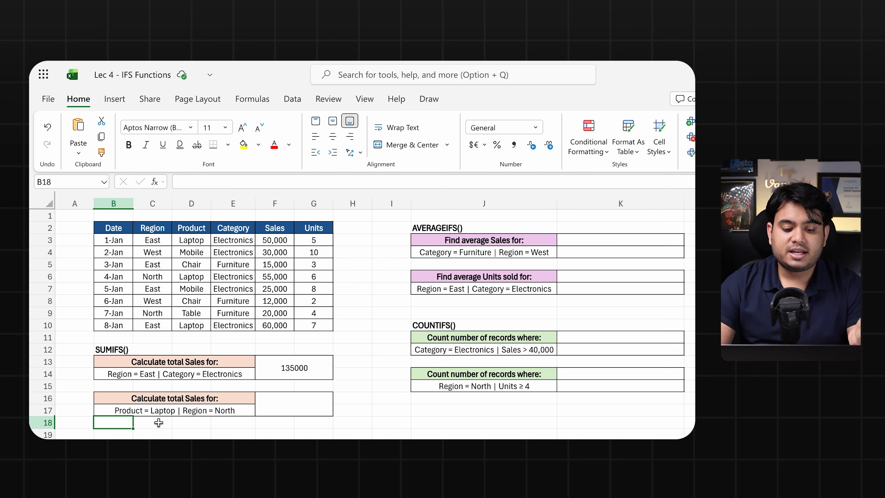
{"action": "left_click", "coordinate": [207, 422]}
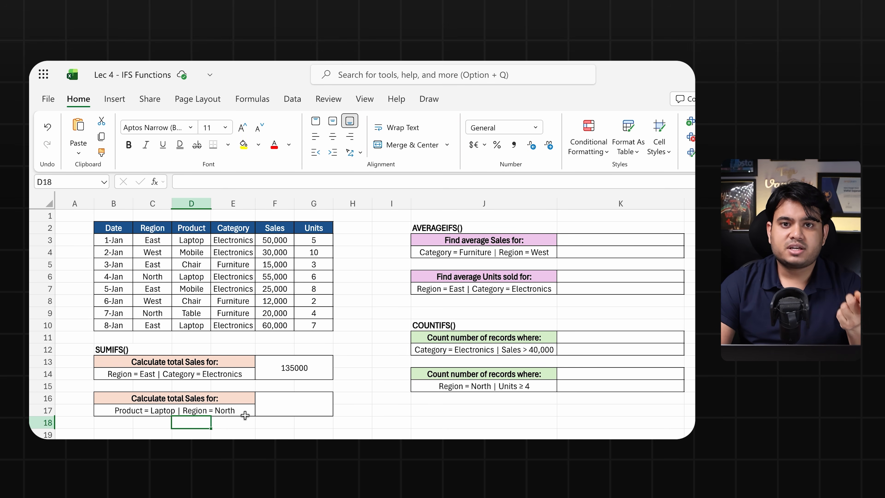
Start a SUMIFS formula in merged cell F16 with the Sales values F3:F10 as the sum range.
{"action": "left_click", "coordinate": [298, 398]}
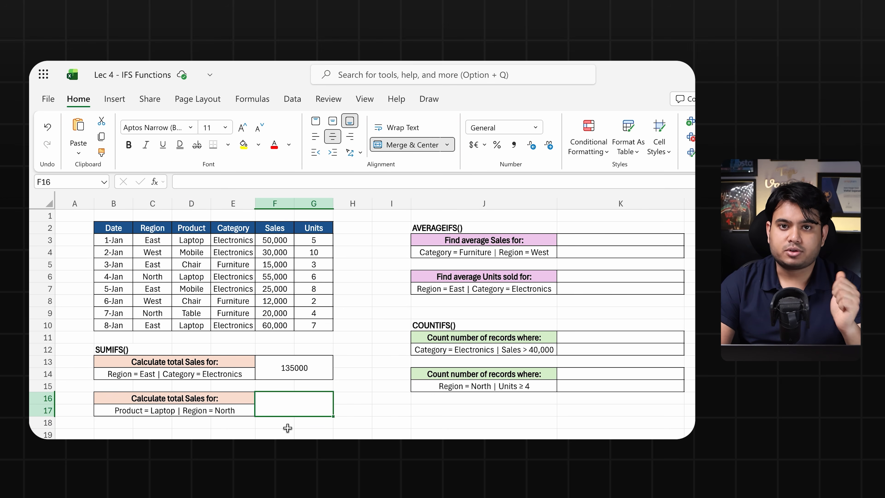
{"action": "type", "text": "="}
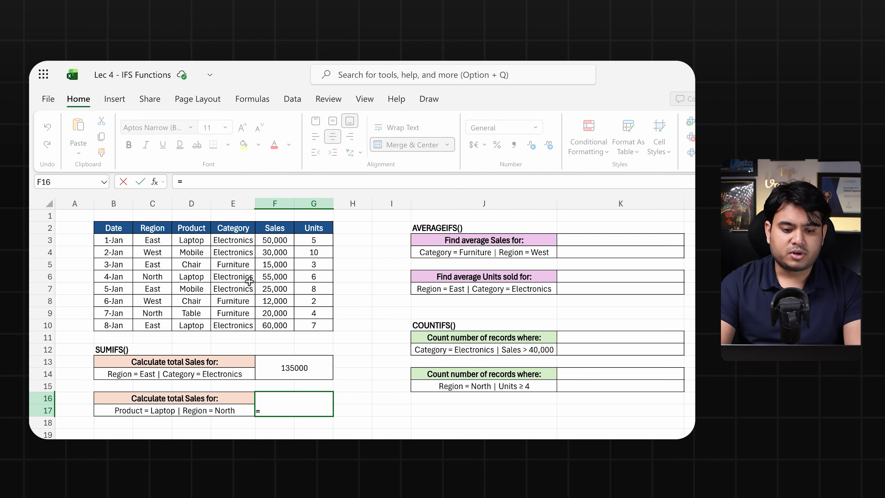
{"action": "type", "text": "SUMIFS("}
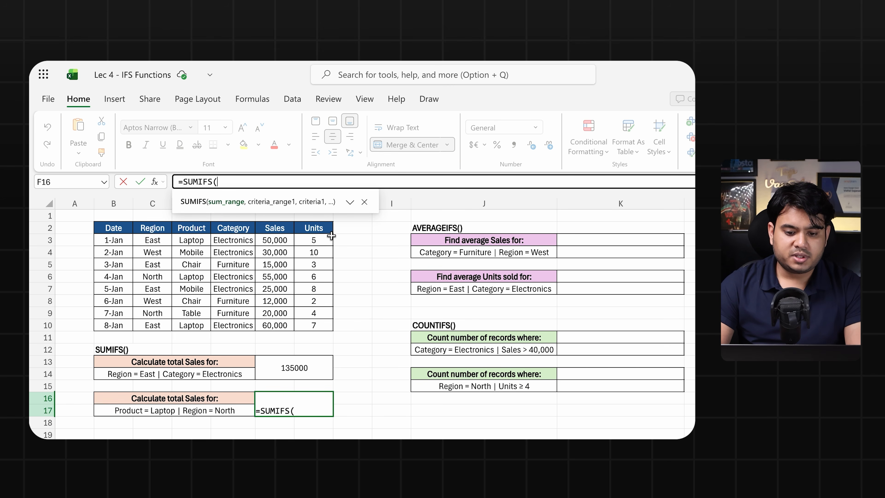
{"action": "left_click_drag", "start_coordinate": [284, 238], "coordinate": [280, 319]}
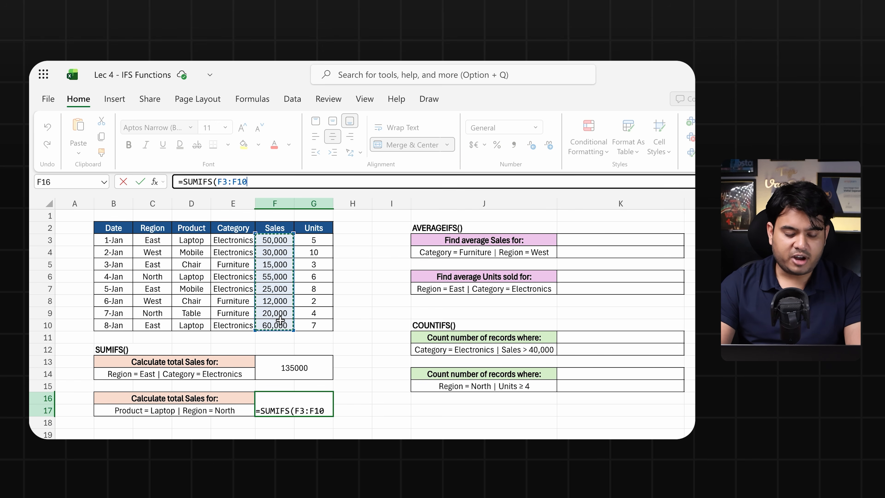
{"action": "type", "text": ","}
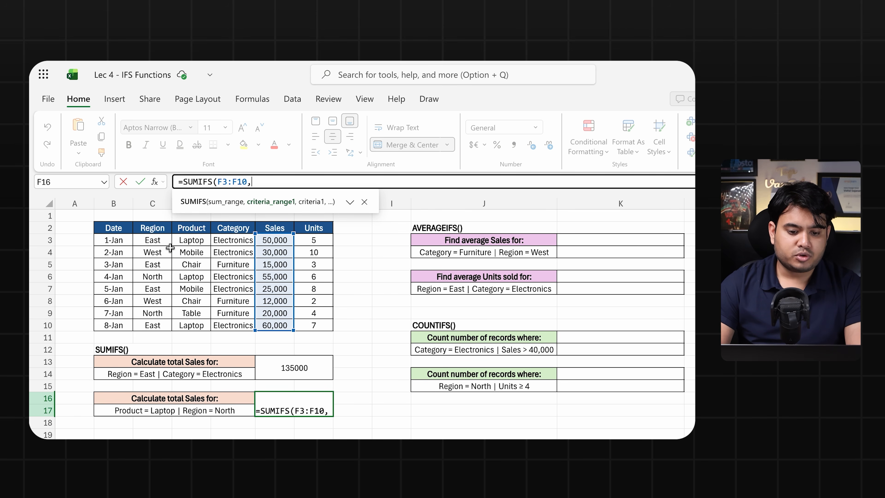
Add the Product range D3:D10 with the criterion "Laptop" as the first condition of the F16 formula.
{"action": "left_click_drag", "start_coordinate": [200, 240], "coordinate": [200, 319]}
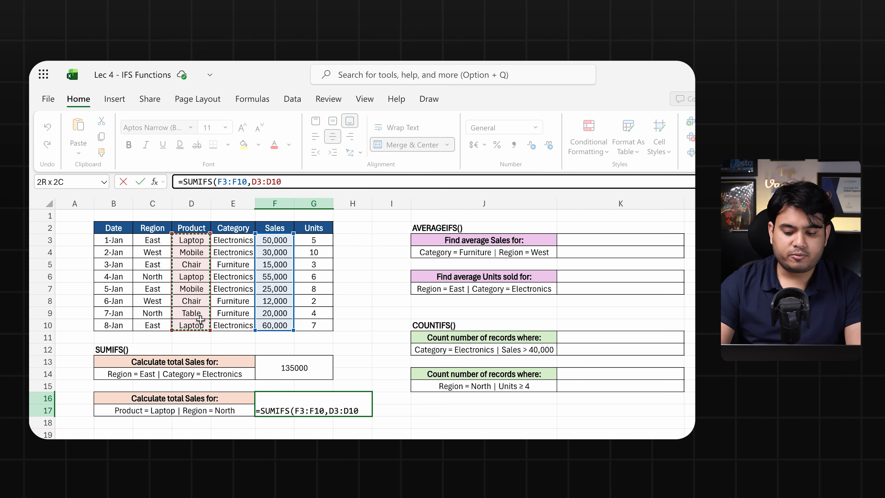
{"action": "type", "text": ",\"P"}
{"action": "key", "text": "BackSpace"}
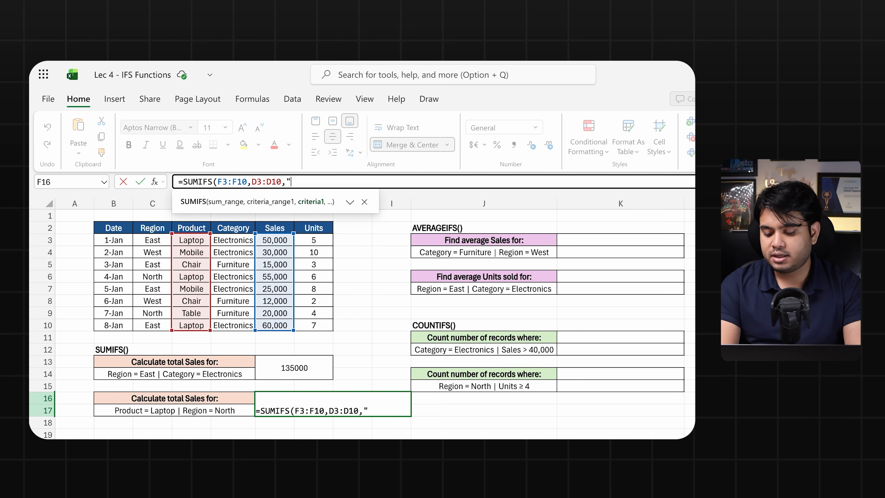
{"action": "type", "text": "Laptop\","}
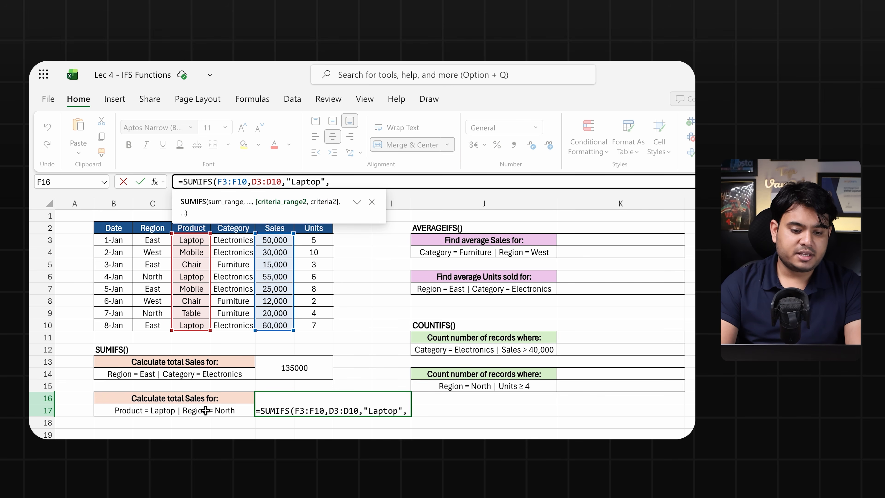
Add the Region range C3:C10 with the criterion "North", make all ranges absolute and complete the SUMIFS formula in F16.
{"action": "left_click_drag", "start_coordinate": [159, 240], "coordinate": [157, 327]}
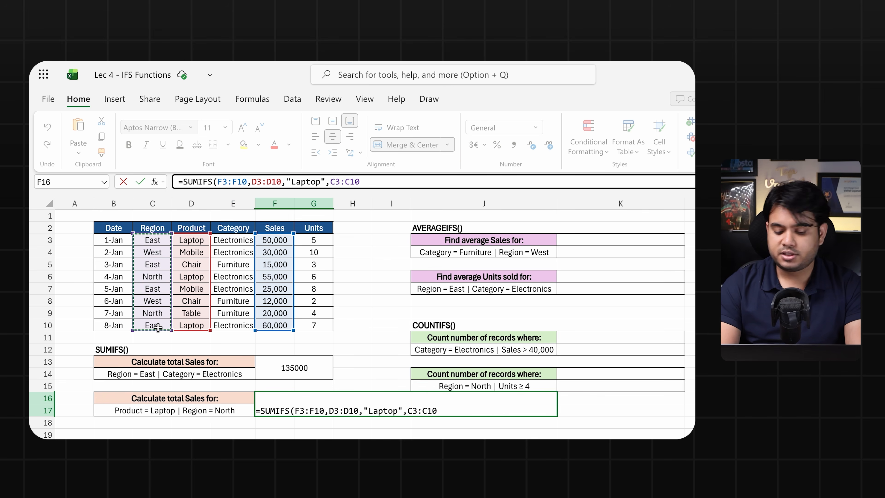
{"action": "type", "text": ",\"North\")"}
{"action": "left_click_drag", "start_coordinate": [217, 180], "coordinate": [473, 180]}
{"action": "key", "text": "F4"}
{"action": "key", "text": "Return"}
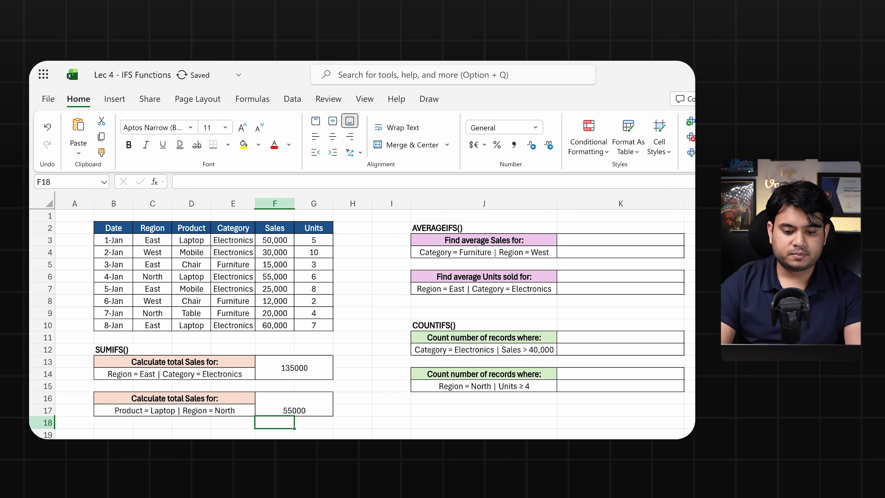
Middle-align the North Laptop sales total vertically in merged cell F16.
{"action": "left_click", "coordinate": [300, 400]}
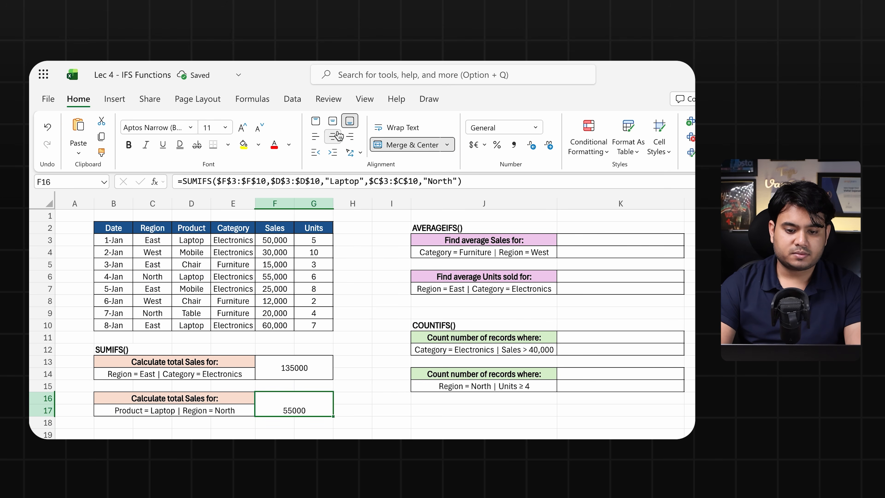
{"action": "left_click", "coordinate": [332, 121]}
{"action": "left_click", "coordinate": [354, 422]}
{"action": "left_click", "coordinate": [291, 403]}
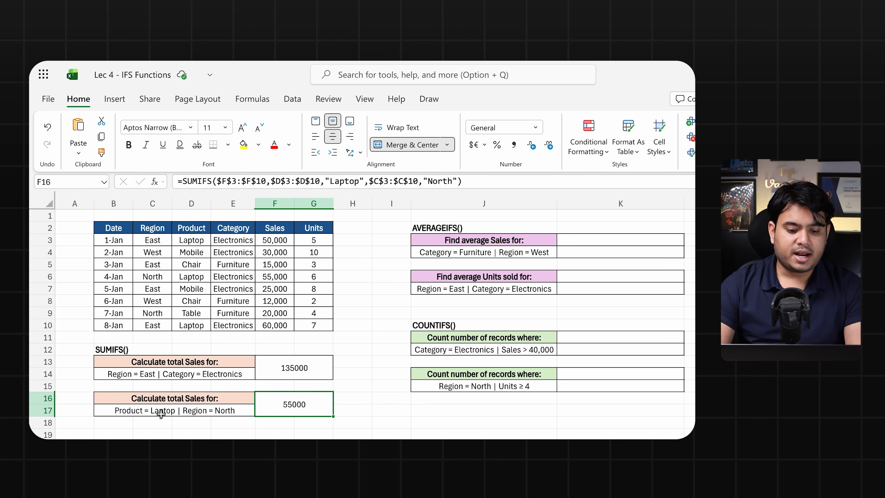
Highlight the Laptop cells D3, D6 and D10 in the Product column with yellow fill.
{"action": "left_click", "coordinate": [203, 238]}
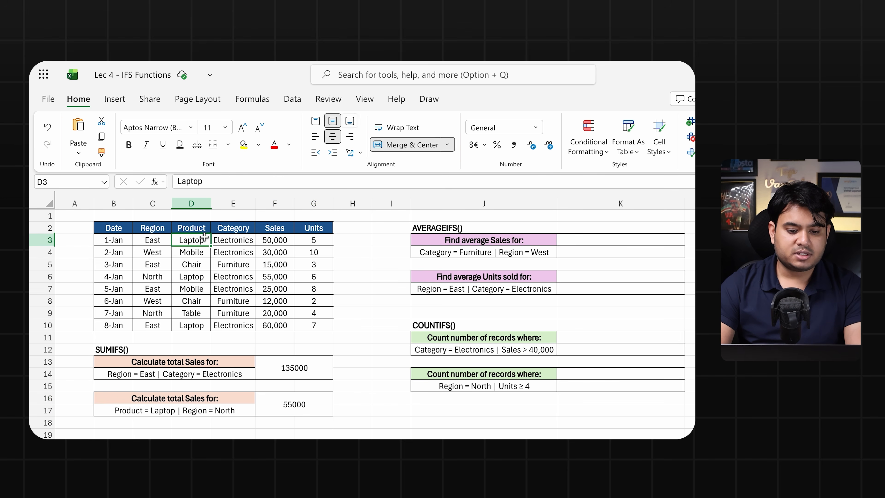
{"action": "left_click", "coordinate": [201, 279], "text": "super"}
{"action": "left_click", "coordinate": [199, 326], "text": "super"}
{"action": "left_click", "coordinate": [253, 145]}
{"action": "left_click", "coordinate": [291, 291]}
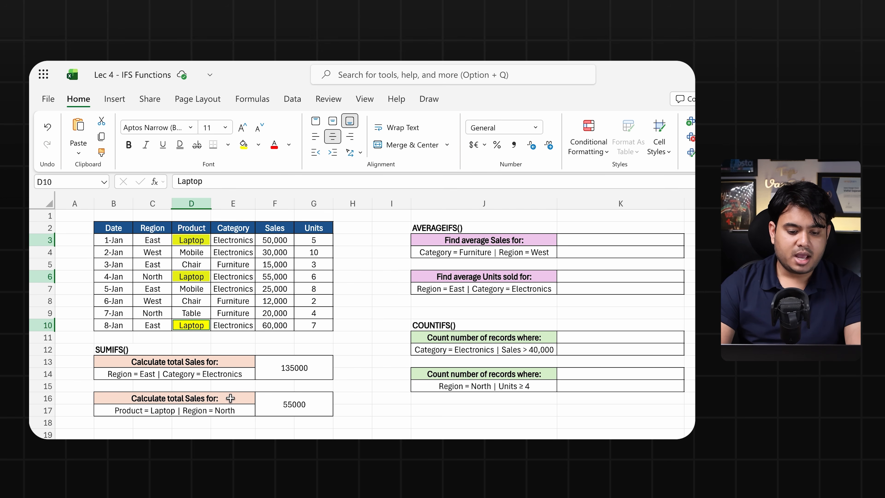
Check the North Laptop record in C6:G6 and review the SUMIFS tasks with their results.
{"action": "left_click", "coordinate": [164, 276]}
{"action": "left_click_drag", "start_coordinate": [164, 276], "coordinate": [314, 275]}
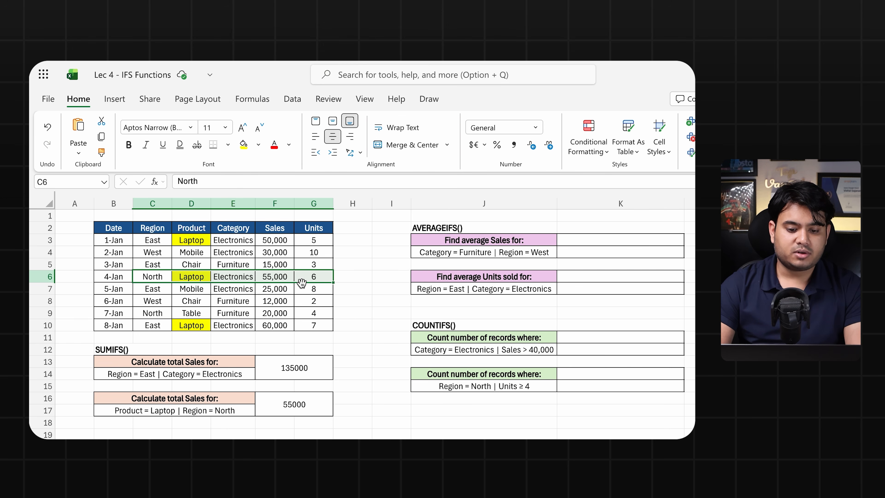
{"action": "left_click_drag", "start_coordinate": [129, 364], "coordinate": [298, 412]}
{"action": "left_click", "coordinate": [302, 433]}
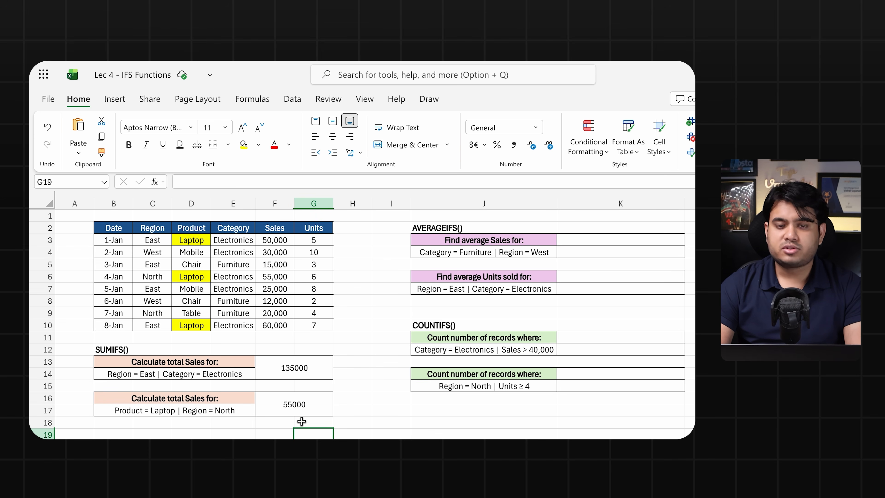
{"action": "left_click", "coordinate": [181, 424]}
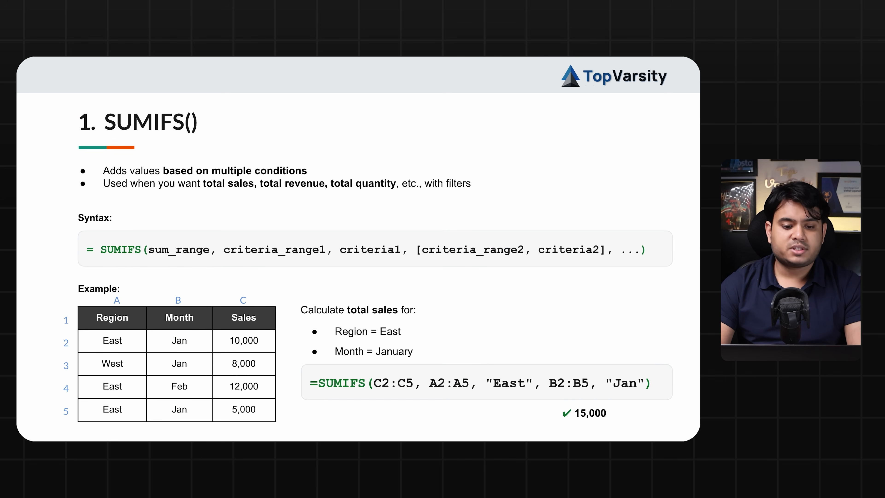
{"action": "key", "text": "Right"}
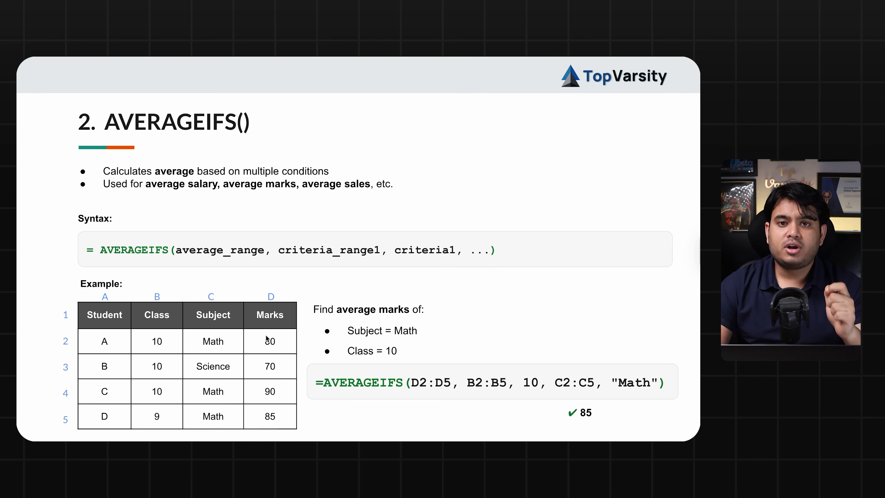
{"action": "left_click", "coordinate": [214, 258]}
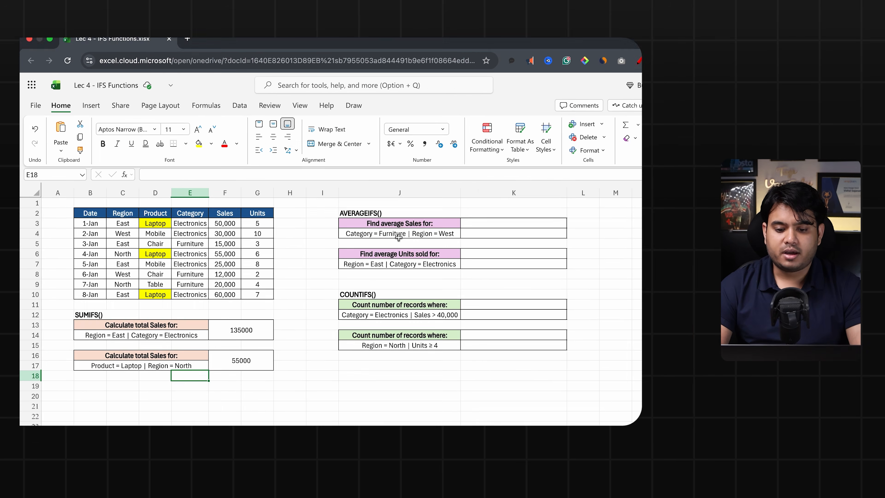
Start an AVERAGEIFS formula in K4 for the average Sales task, with F3:F10 as the average range.
{"action": "left_click", "coordinate": [436, 239]}
{"action": "left_click", "coordinate": [448, 275]}
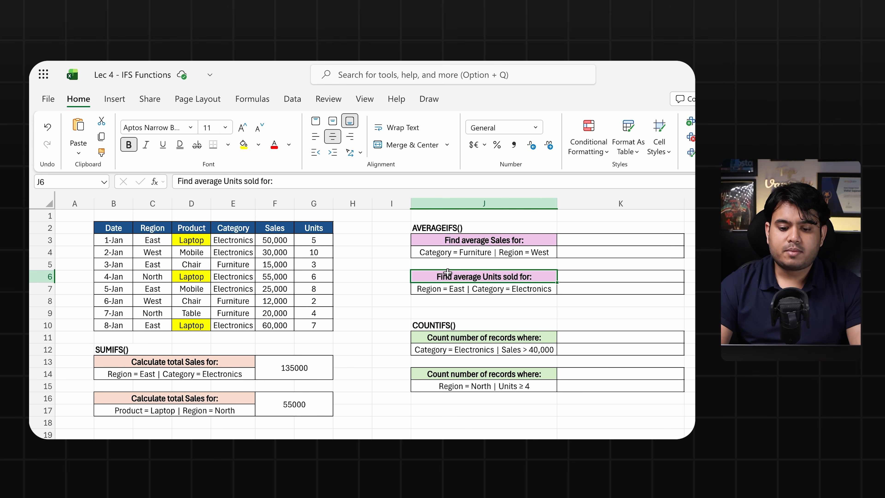
{"action": "left_click", "coordinate": [447, 240]}
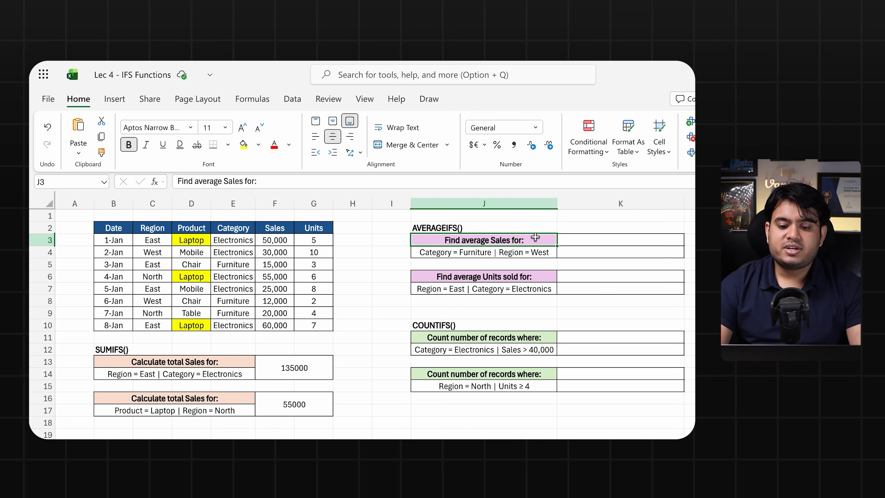
{"action": "left_click", "coordinate": [437, 262]}
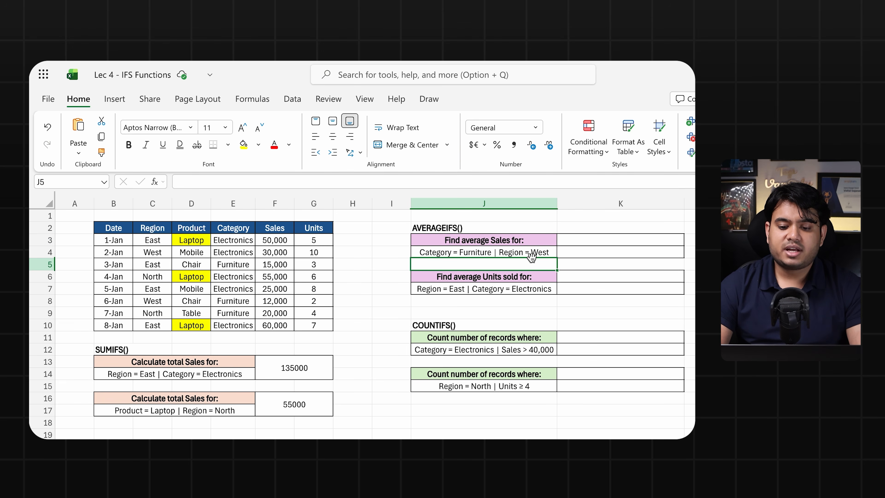
{"action": "left_click", "coordinate": [580, 250]}
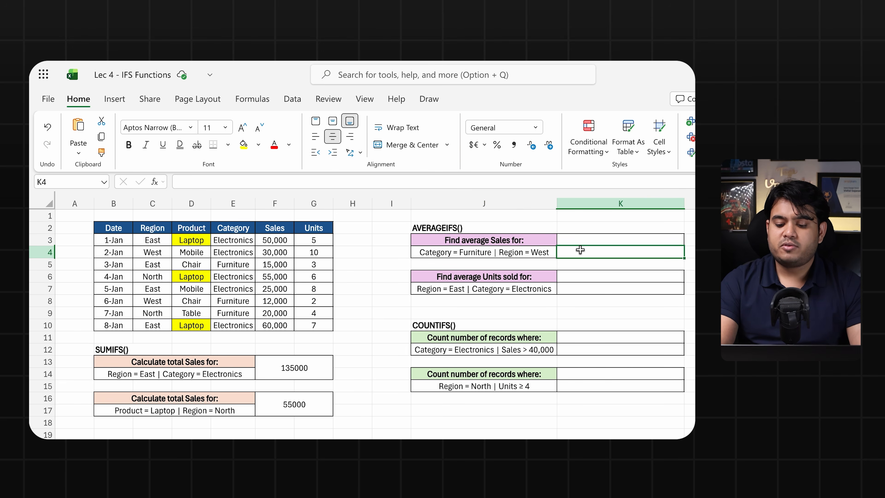
{"action": "type", "text": "=ave"}
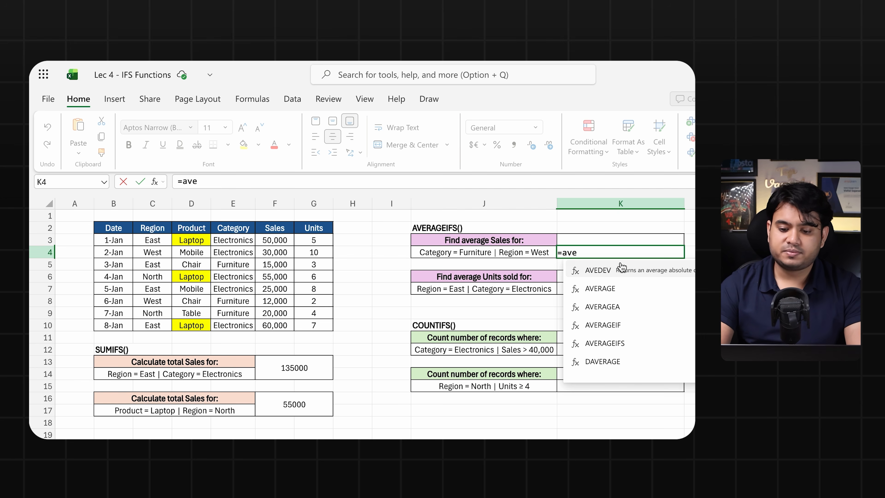
{"action": "double_click", "coordinate": [627, 343]}
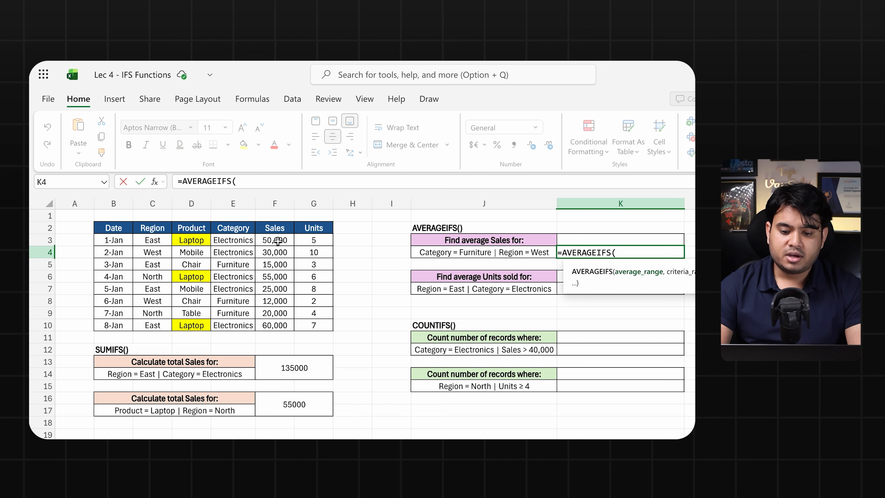
{"action": "left_click_drag", "start_coordinate": [277, 240], "coordinate": [284, 320]}
{"action": "type", "text": ","}
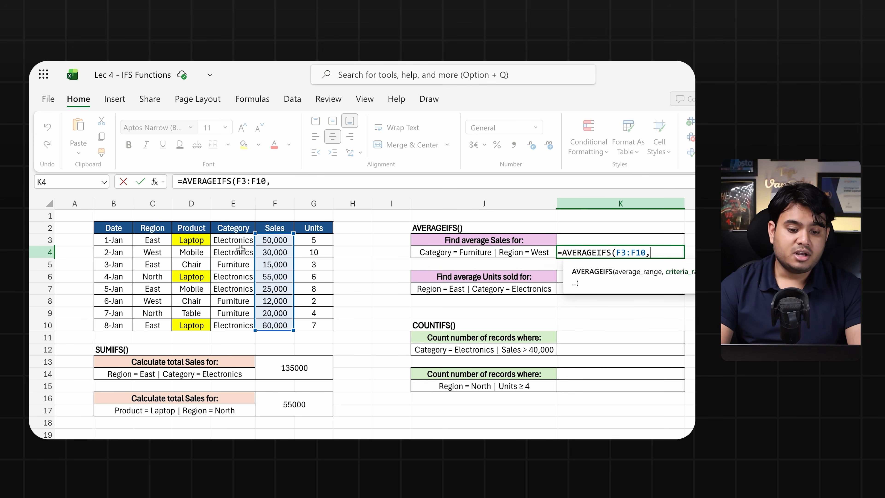
Add the conditions E3:E10 equal to "Furniture" and C3:C10 equal to "West" to the AVERAGEIFS formula, and close its parenthesis.
{"action": "left_click_drag", "start_coordinate": [234, 241], "coordinate": [238, 325]}
{"action": "type", "text": ",\""}
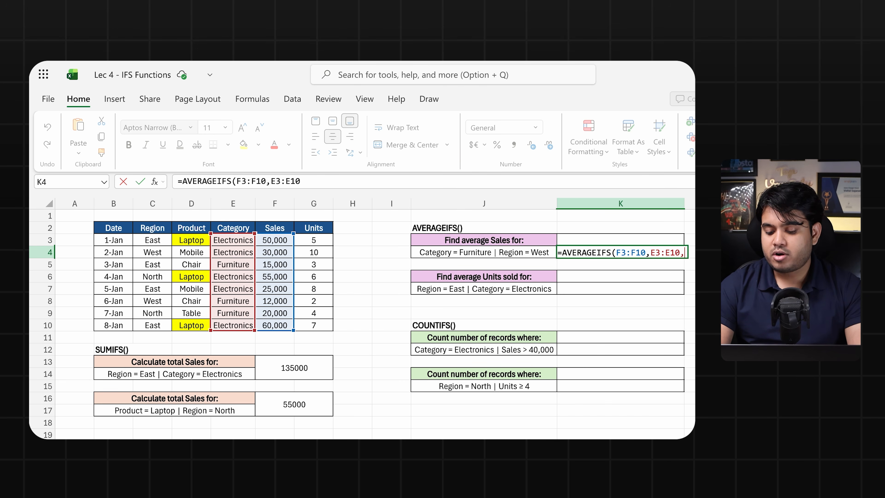
{"action": "type", "text": "Furniture\","}
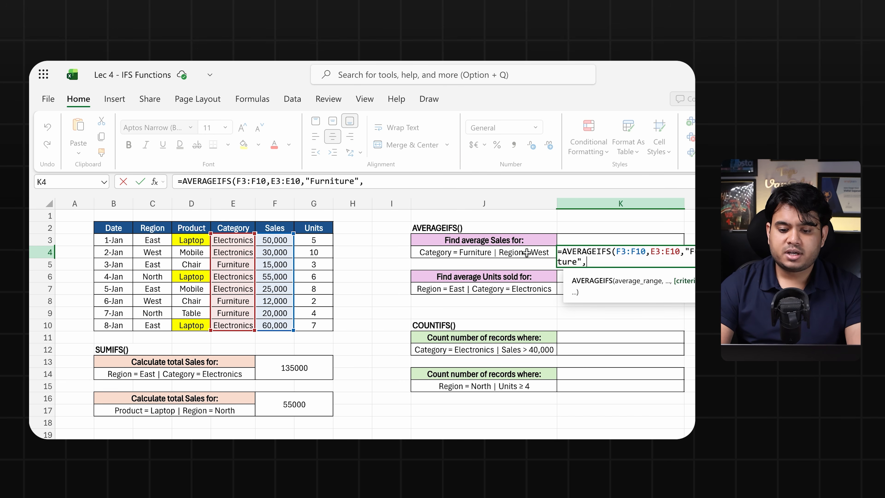
{"action": "left_click_drag", "start_coordinate": [154, 239], "coordinate": [155, 326]}
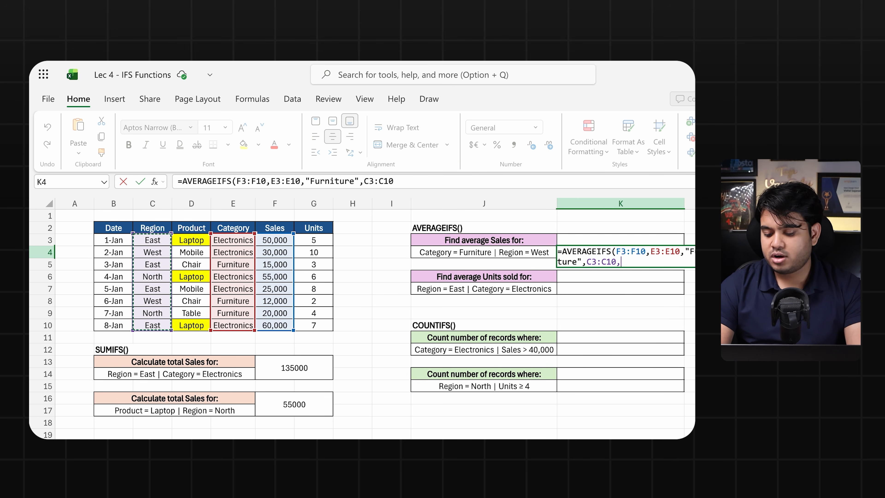
{"action": "type", "text": ",\"West\")"}
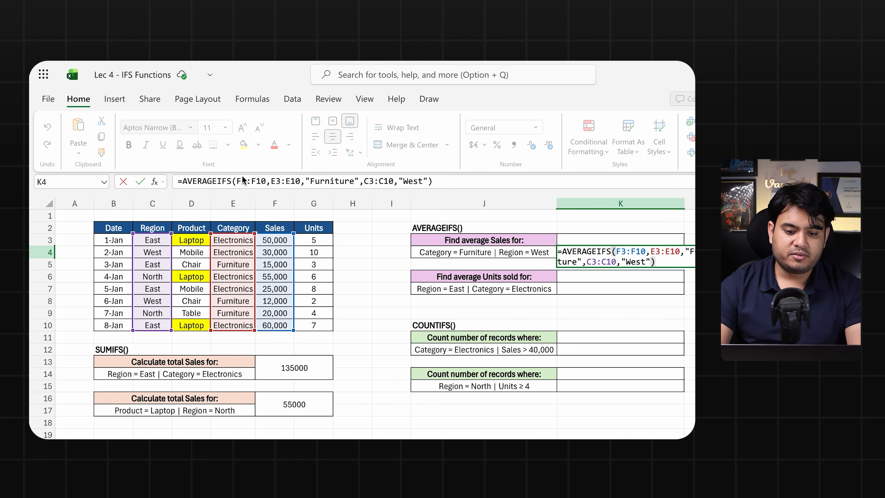
Review the average range and the criteria ranges of the AVERAGEIFS formula in K4.
{"action": "left_click", "coordinate": [257, 180]}
{"action": "mouse_move", "coordinate": [241, 178]}
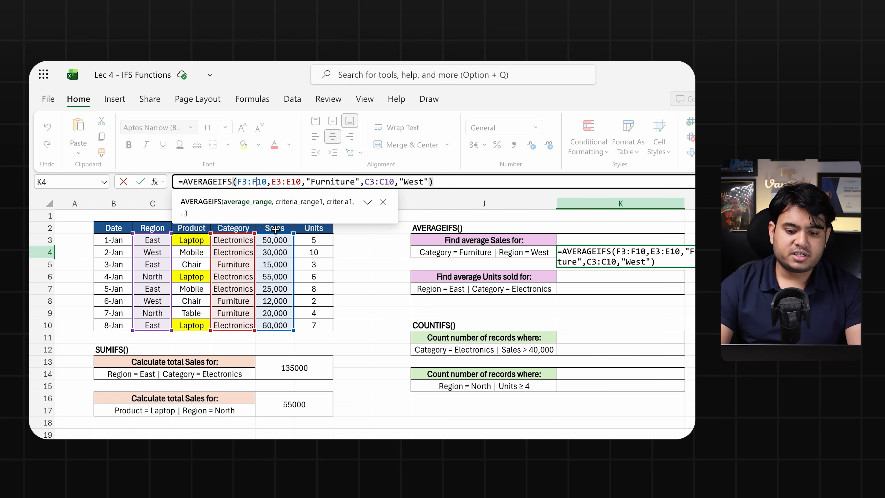
{"action": "left_click", "coordinate": [384, 202]}
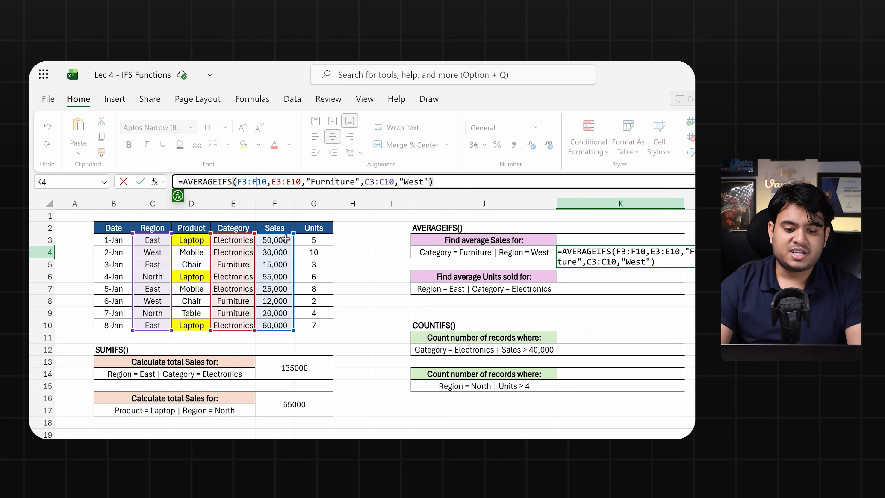
{"action": "left_click", "coordinate": [281, 181]}
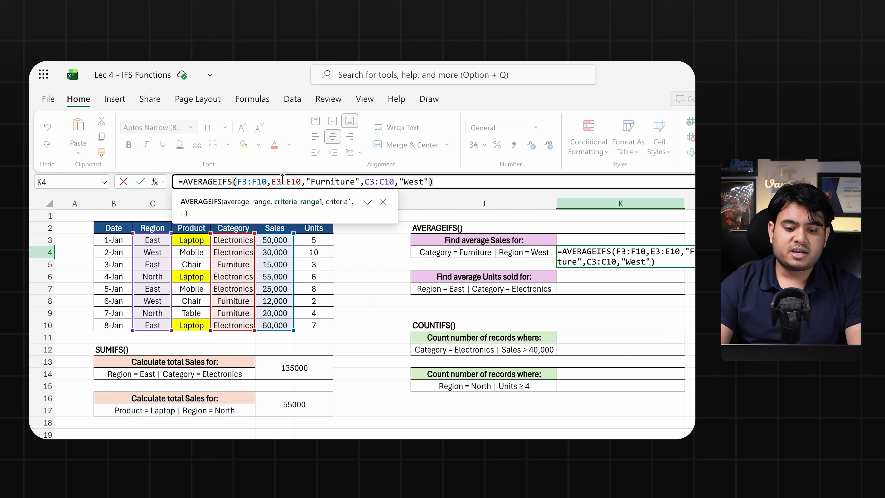
{"action": "left_click", "coordinate": [383, 202]}
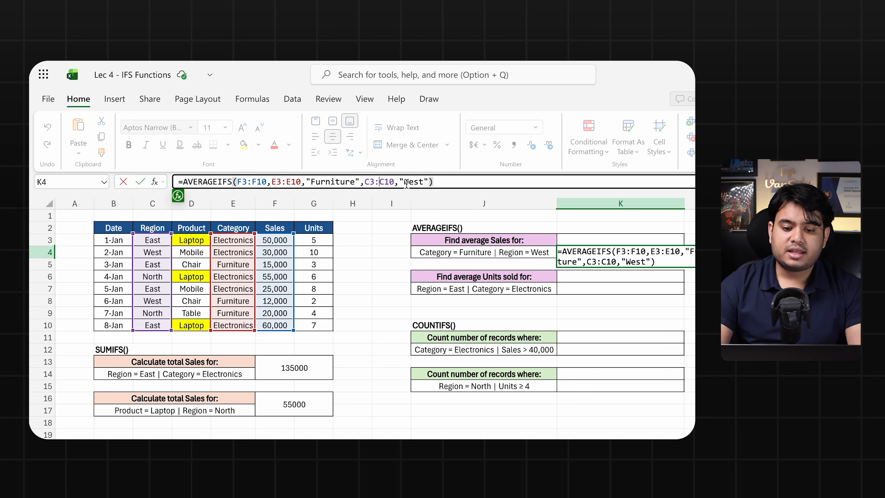
Make the Sales and Category ranges absolute in the AVERAGEIFS formula, as $F$3:$F$10 and $E$3:$E$10.
{"action": "left_click", "coordinate": [248, 181]}
{"action": "key", "text": "F4"}
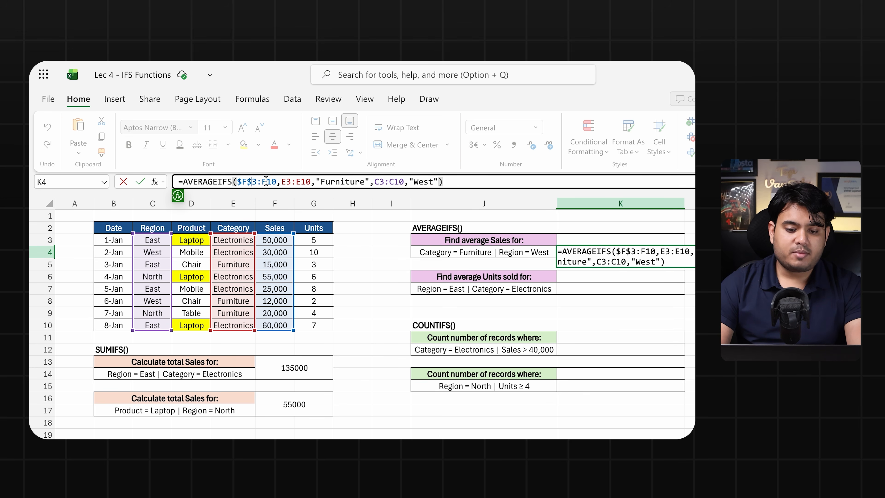
{"action": "left_click", "coordinate": [261, 182]}
{"action": "type", "text": "$"}
{"action": "type", "text": "$"}
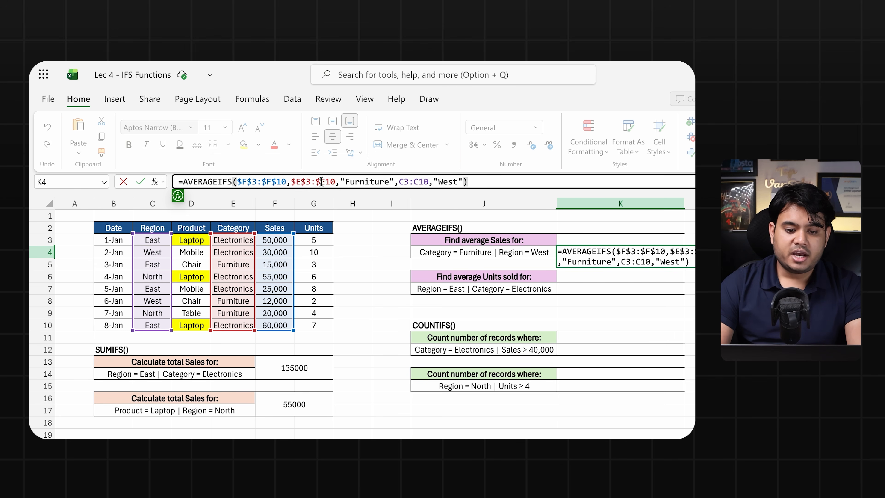
{"action": "left_click", "coordinate": [325, 181]}
{"action": "type", "text": "$F$"}
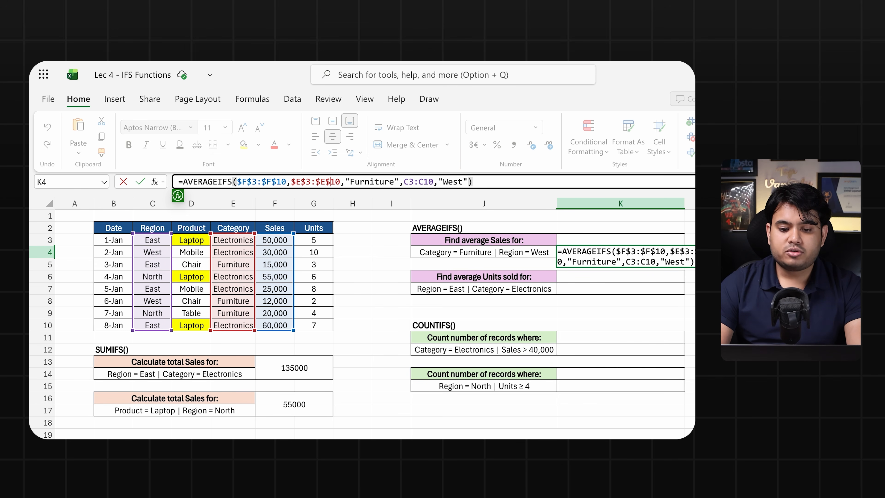
Make the Region range absolute as $C$3:$C$10 and complete the AVERAGEIFS formula for West Furniture sales.
{"action": "left_click", "coordinate": [405, 181]}
{"action": "type", "text": "$"}
{"action": "key", "text": "Right"}
{"action": "type", "text": "$"}
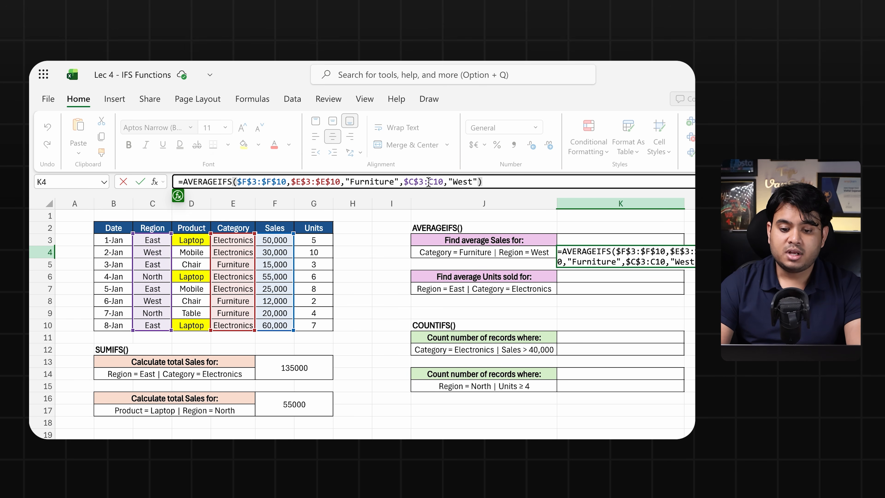
{"action": "left_click", "coordinate": [428, 181]}
{"action": "type", "text": "$"}
{"action": "key", "text": "Right"}
{"action": "type", "text": "$"}
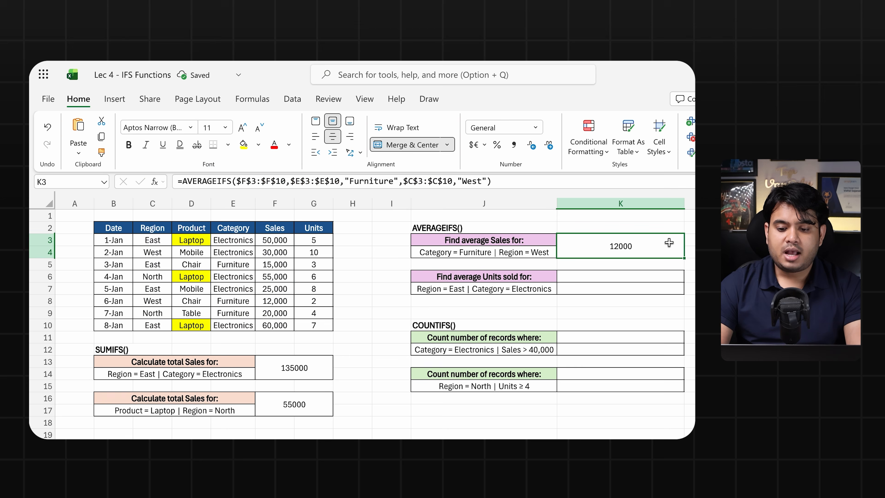
Merge and center cells K6:K7 beside the average Units sold task.
{"action": "left_click", "coordinate": [652, 252]}
{"action": "left_click", "coordinate": [740, 252]}
{"action": "left_click", "coordinate": [628, 252]}
{"action": "left_click_drag", "start_coordinate": [622, 276], "coordinate": [622, 279]}
{"action": "left_click_drag", "start_coordinate": [622, 279], "coordinate": [622, 288]}
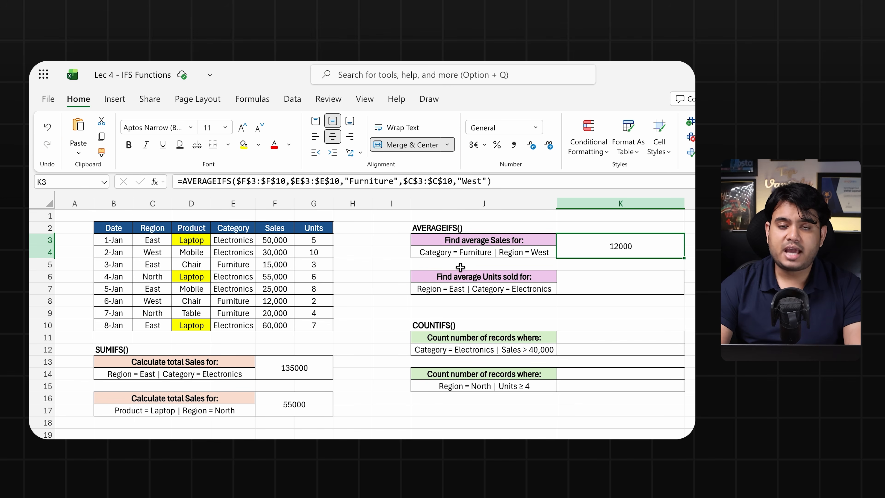
Start an AVERAGEIFS formula in merged cell K6 with the absolute Units range $G$3:$G$10 as the average range.
{"action": "left_click", "coordinate": [577, 281]}
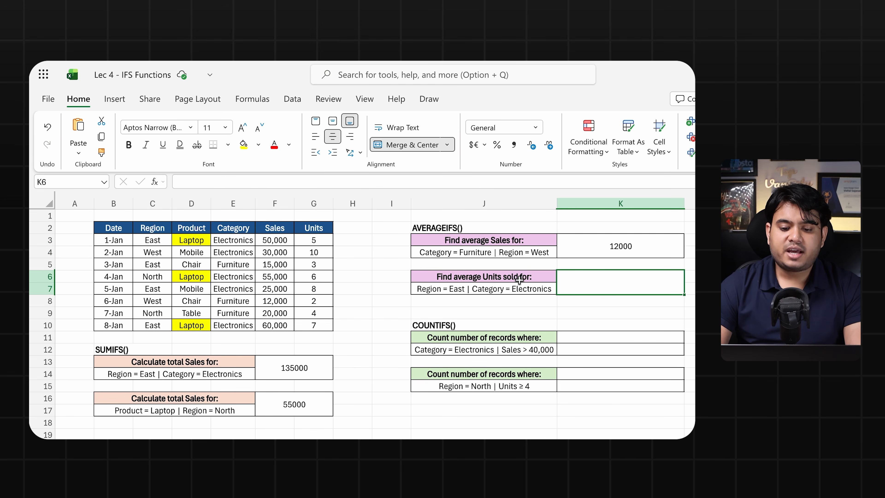
{"action": "type", "text": "="}
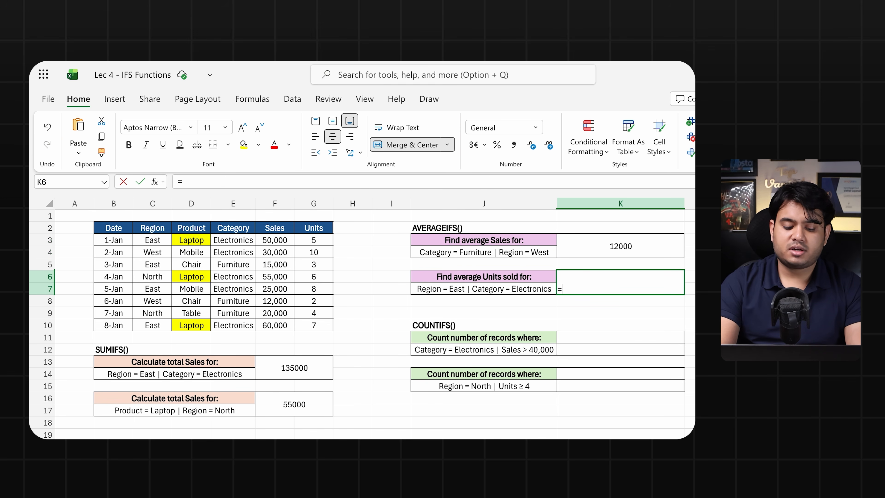
{"action": "type", "text": "i"}
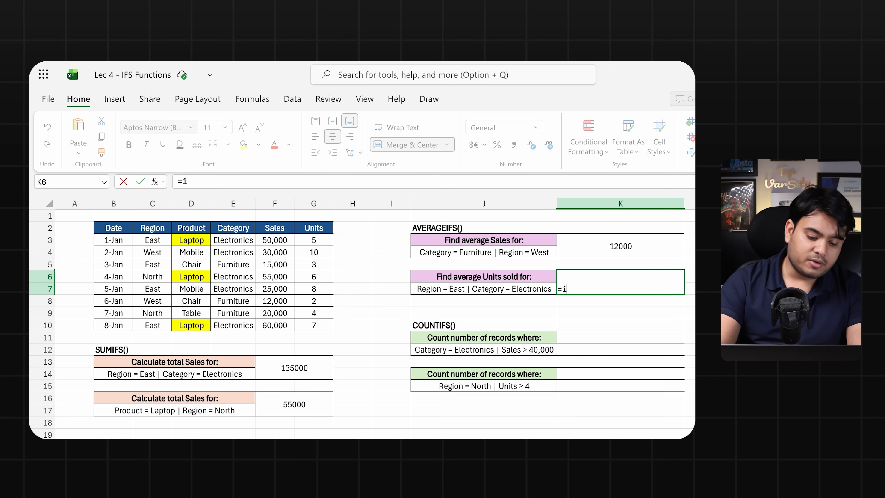
{"action": "type", "text": "fs"}
{"action": "key", "text": "BackSpace"}
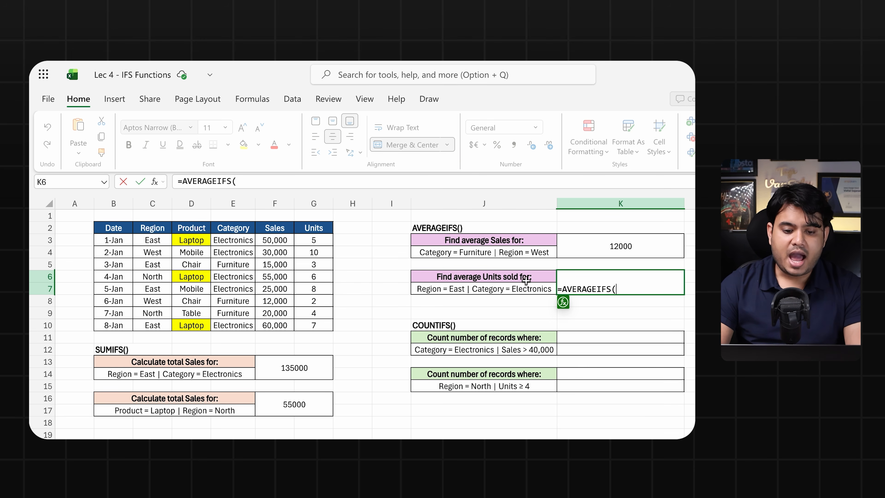
{"action": "left_click_drag", "start_coordinate": [318, 239], "coordinate": [318, 319]}
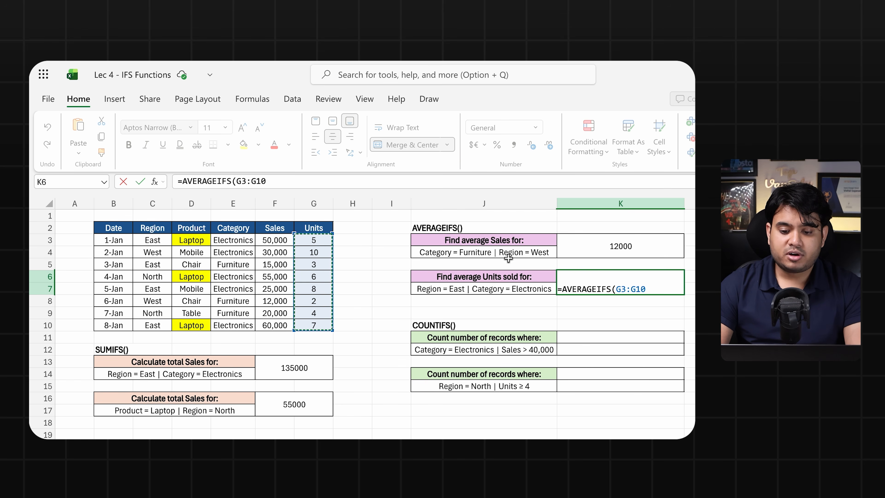
{"action": "left_click", "coordinate": [238, 178]}
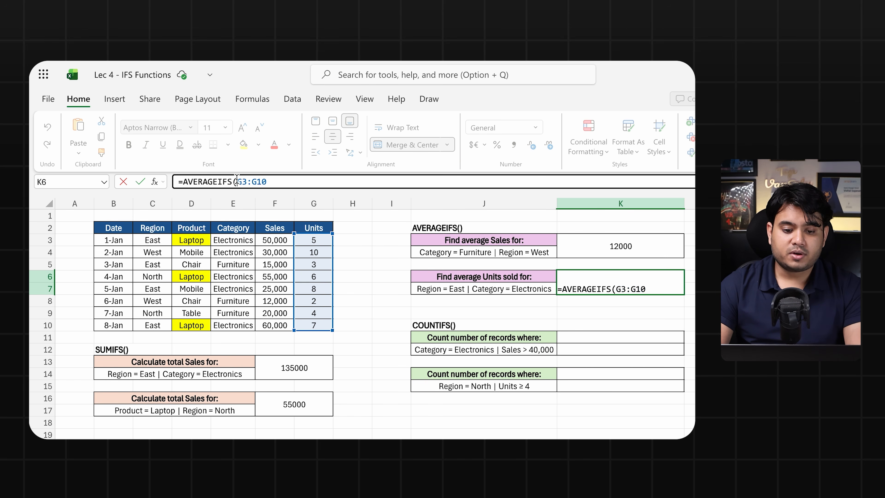
{"action": "type", "text": "$"}
{"action": "key", "text": "F4"}
{"action": "type", "text": ","}
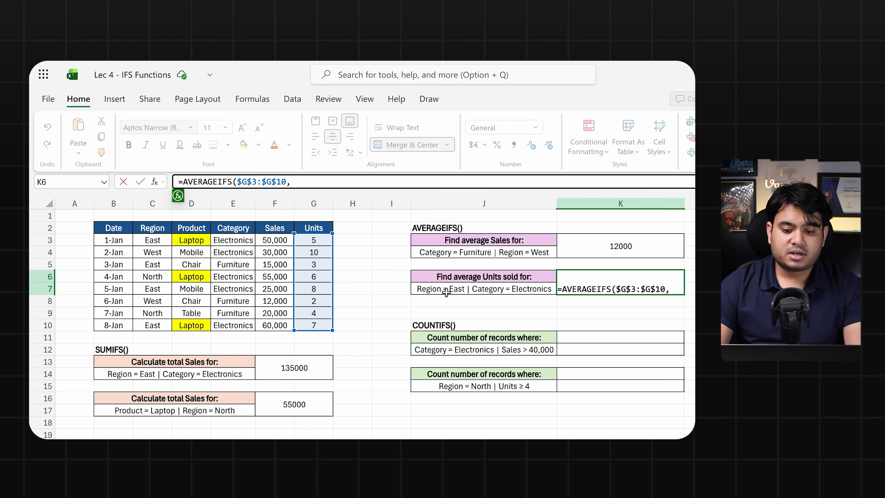
Add the absolute Region range $C$3:$C$10 with the criterion "East" to the AVERAGEIFS formula.
{"action": "left_click", "coordinate": [152, 239]}
{"action": "left_click_drag", "start_coordinate": [152, 239], "coordinate": [157, 325]}
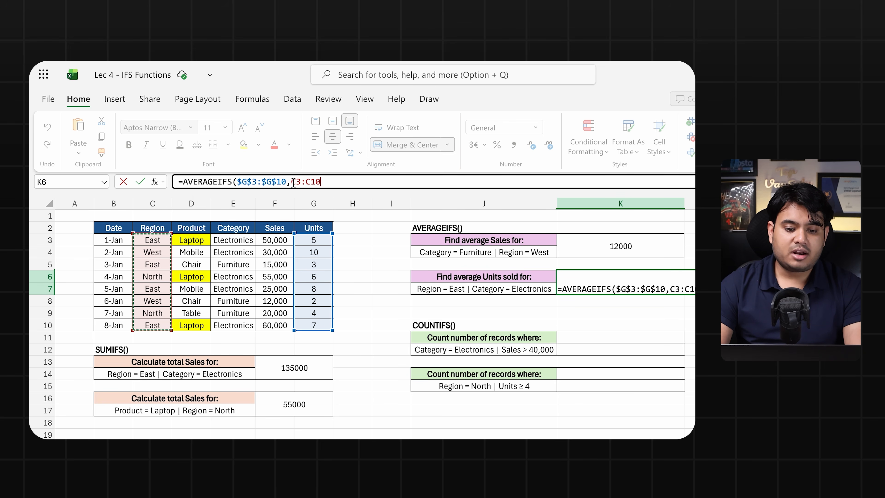
{"action": "key", "text": "F4"}
{"action": "type", "text": ","}
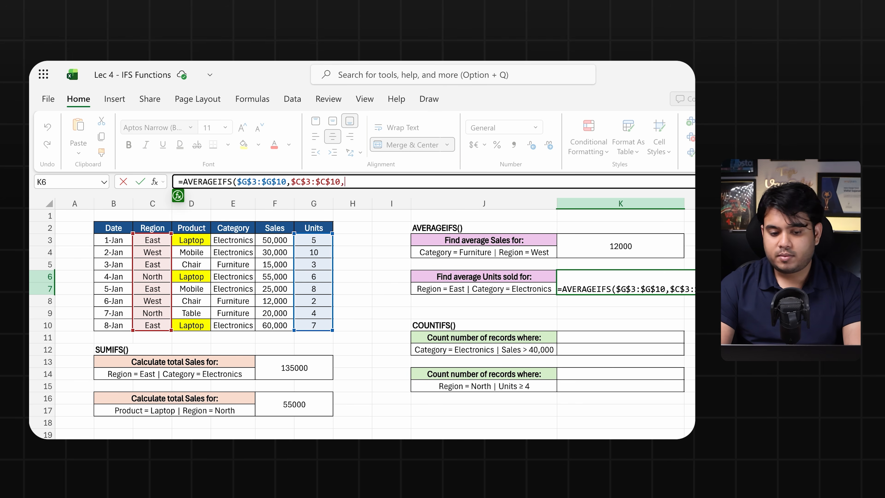
{"action": "type", "text": "\"East\","}
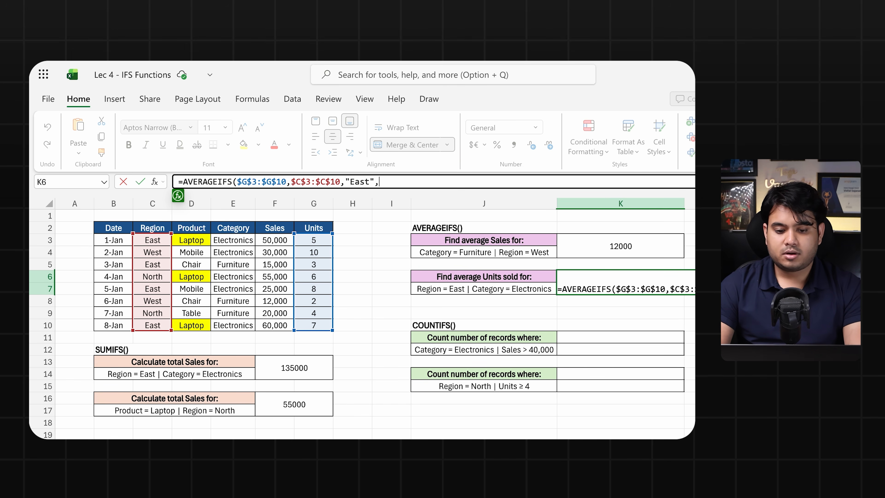
Add the absolute Category range $E$3:$E$10 with the criterion "Electronics" and complete the AVERAGEIFS formula.
{"action": "left_click_drag", "start_coordinate": [238, 233], "coordinate": [233, 324]}
{"action": "left_click", "coordinate": [380, 183]}
{"action": "key", "text": "F4"}
{"action": "type", "text": ",\"Electronics\")"}
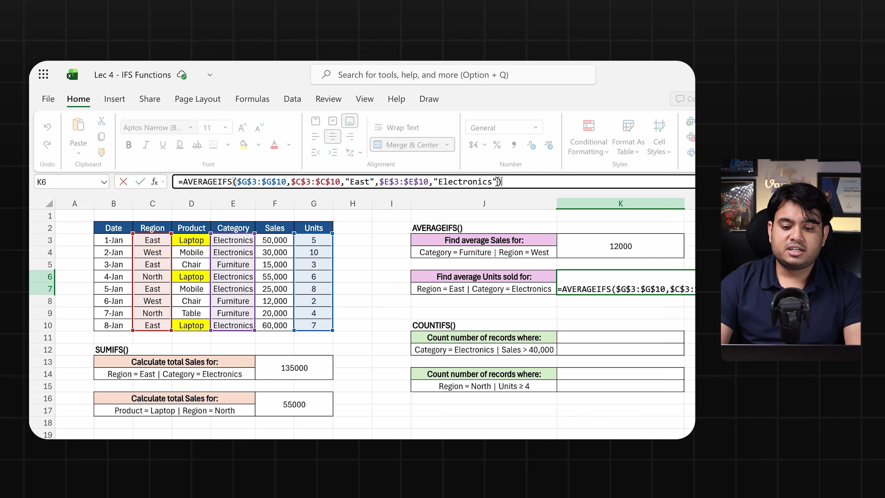
{"action": "key", "text": "Return"}
Format the average Units result in K6 to show one decimal place.
{"action": "left_click", "coordinate": [647, 286]}
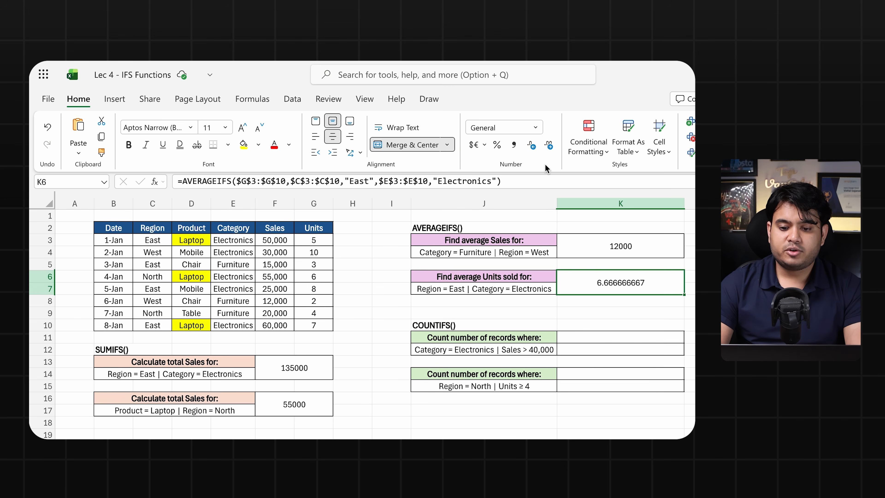
{"action": "left_click", "coordinate": [529, 145]}
{"action": "left_click", "coordinate": [530, 145]}
{"action": "left_click", "coordinate": [530, 146]}
{"action": "left_click", "coordinate": [529, 146]}
{"action": "left_click", "coordinate": [530, 145]}
{"action": "left_click", "coordinate": [530, 146]}
{"action": "left_click", "coordinate": [530, 146]}
{"action": "left_click", "coordinate": [530, 146]}
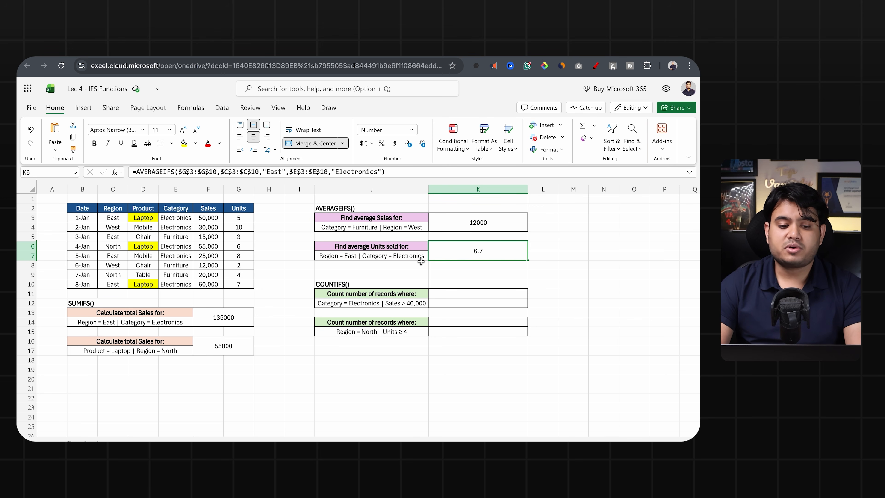
Switch to the slide presentation and advance to the COUNTIFS() slide with its syntax and example.
{"action": "key", "text": "ctrl+Left"}
{"action": "key", "text": "Right"}
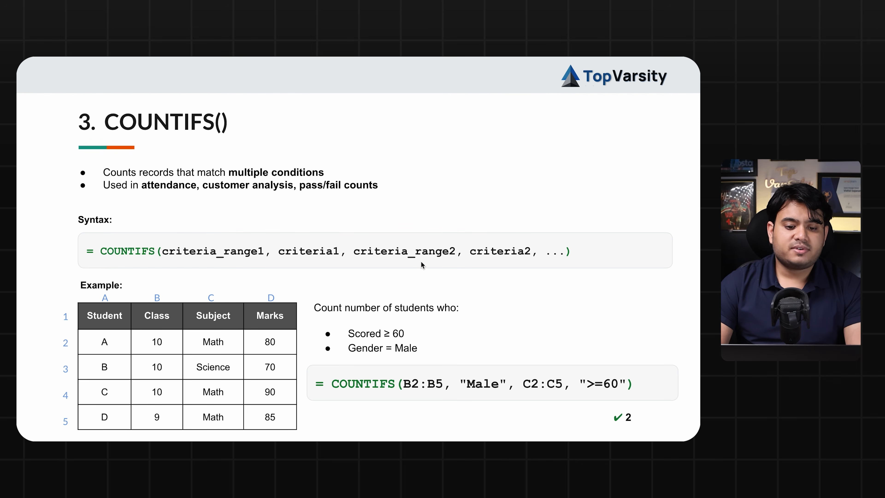